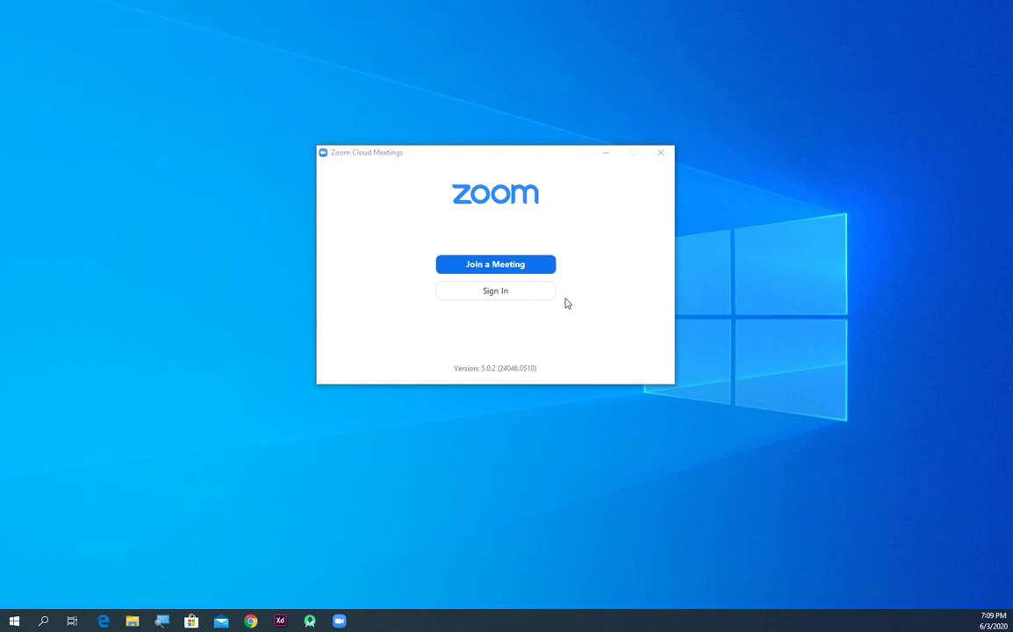
Go to the sign-in form and view the free sign-up page with its Google account chooser, closing that page again.
{"action": "left_click", "coordinate": [497, 295]}
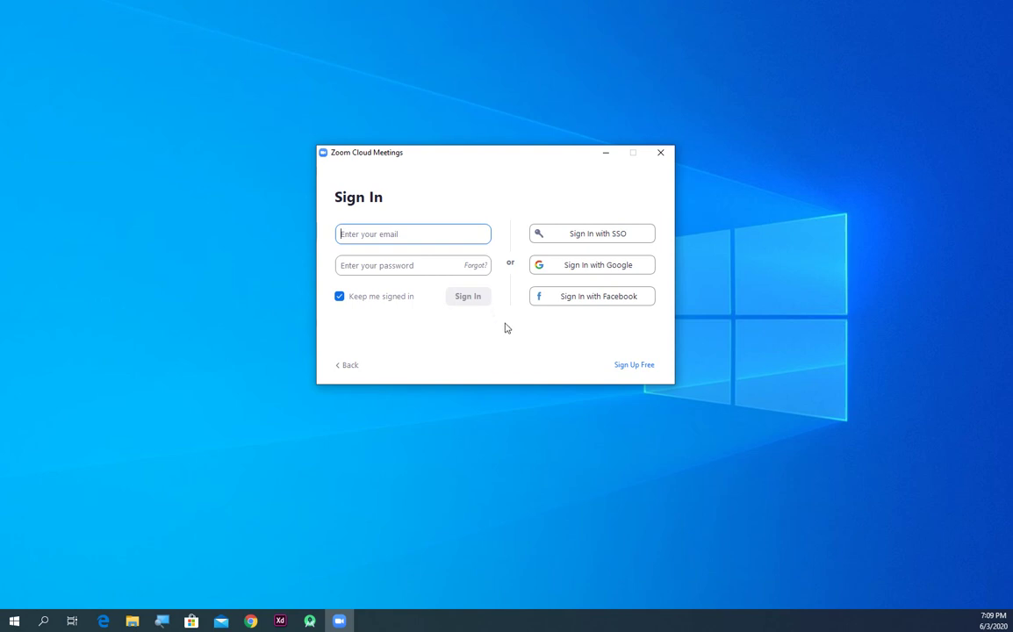
{"action": "left_click", "coordinate": [635, 365]}
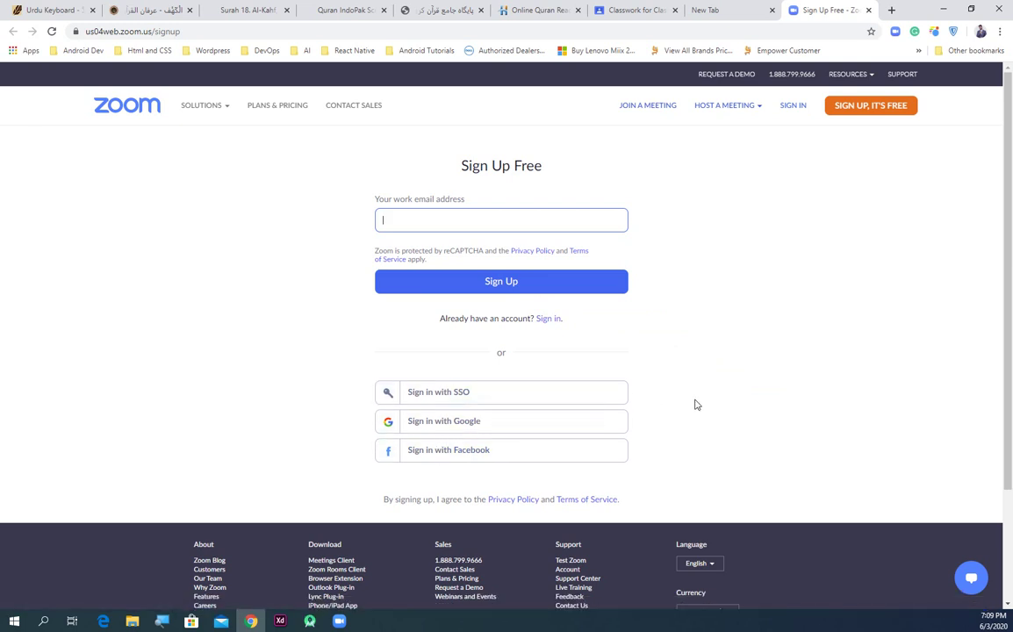
{"action": "left_click", "coordinate": [455, 424]}
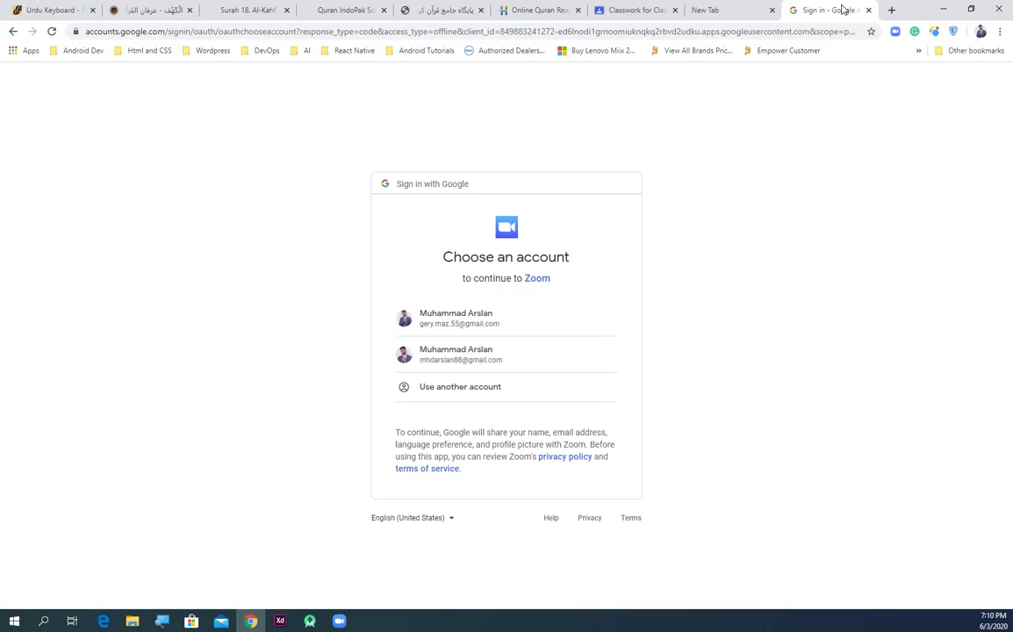
{"action": "left_click", "coordinate": [868, 10]}
{"action": "left_click", "coordinate": [944, 10]}
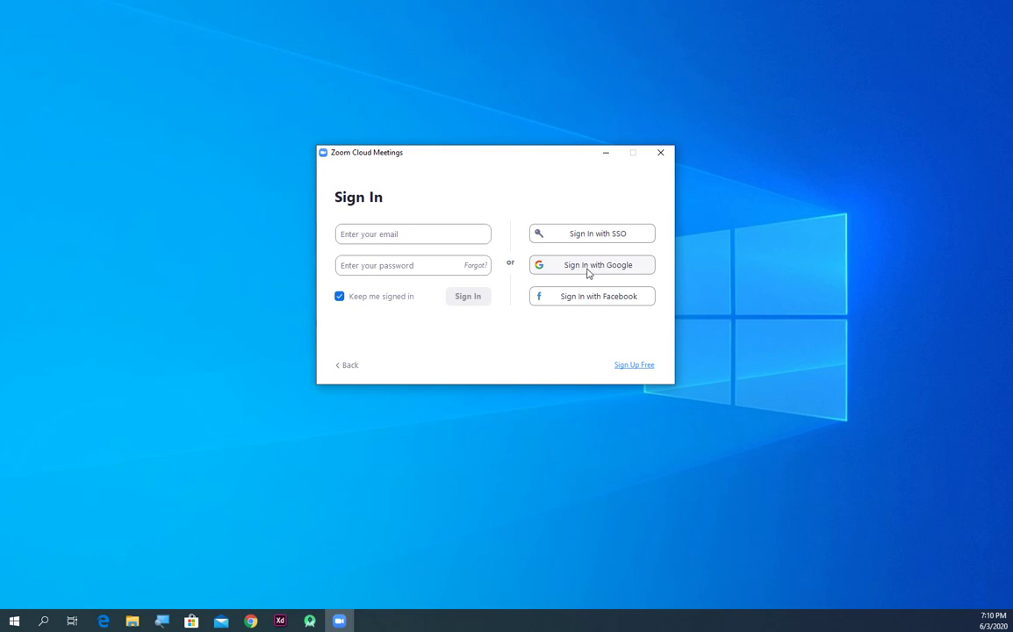
Sign in to Zoom with Google, using the second listed account and allowing the browser to open Zoom Meetings.
{"action": "left_click", "coordinate": [402, 234]}
{"action": "left_click", "coordinate": [407, 264]}
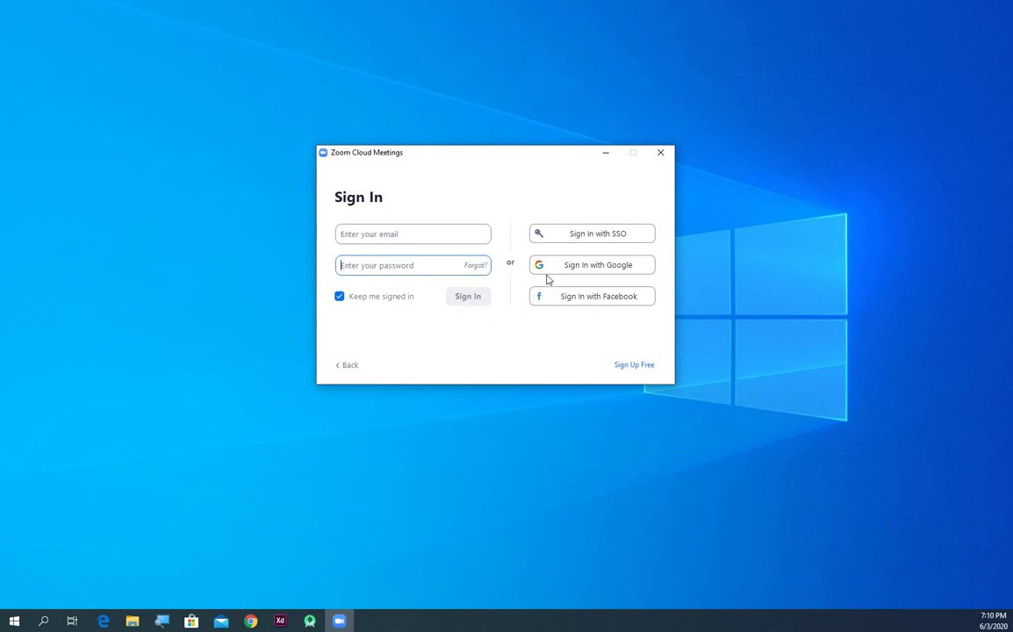
{"action": "left_click", "coordinate": [603, 267]}
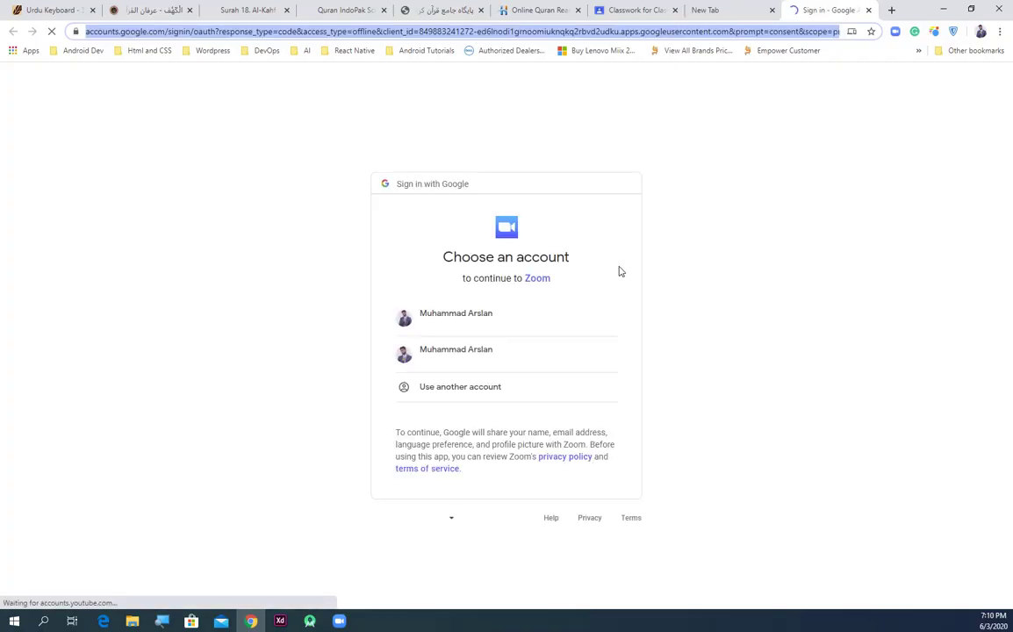
{"action": "left_click", "coordinate": [462, 361]}
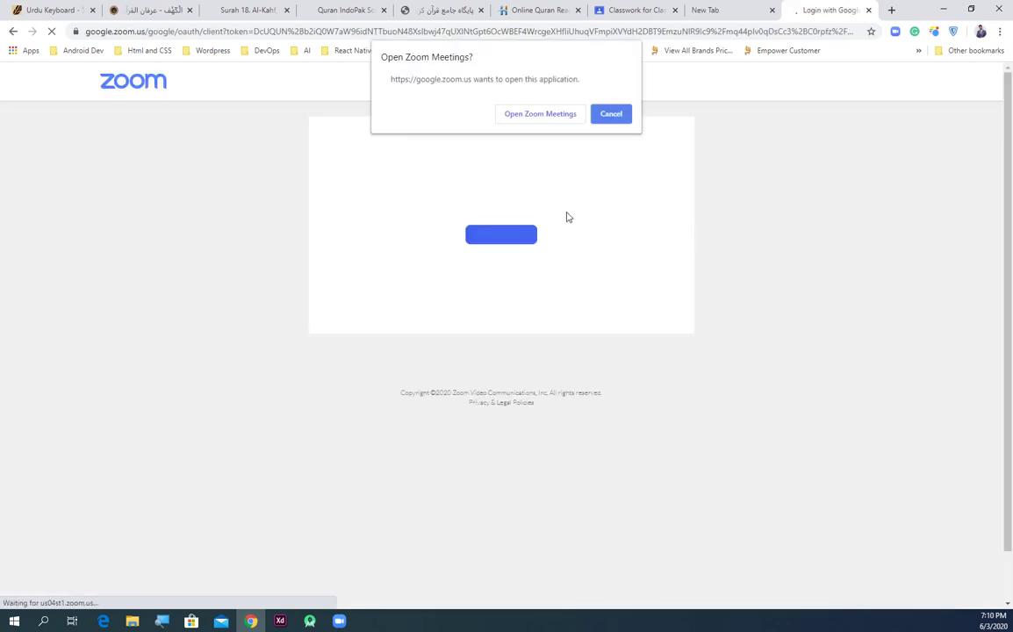
{"action": "left_click", "coordinate": [527, 118]}
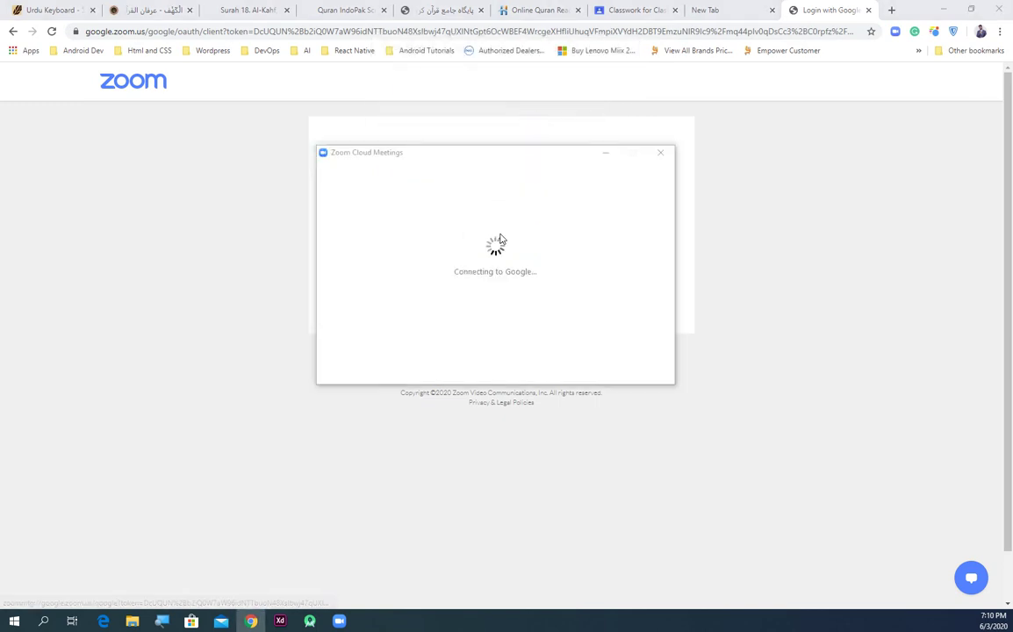
{"action": "left_click", "coordinate": [942, 10]}
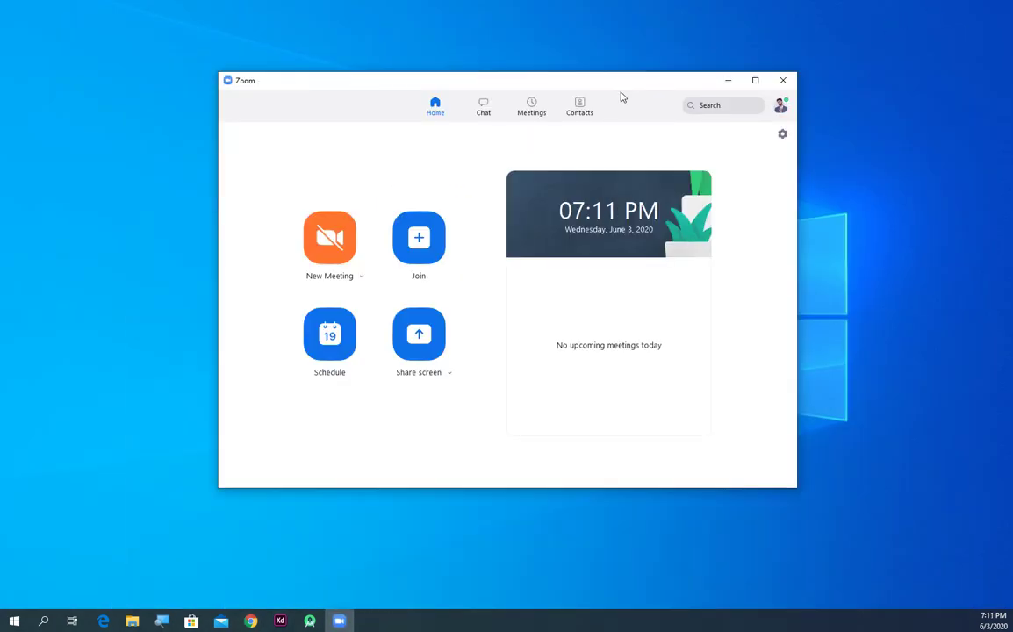
Examine the account options under the profile picture and close them.
{"action": "left_click", "coordinate": [780, 106]}
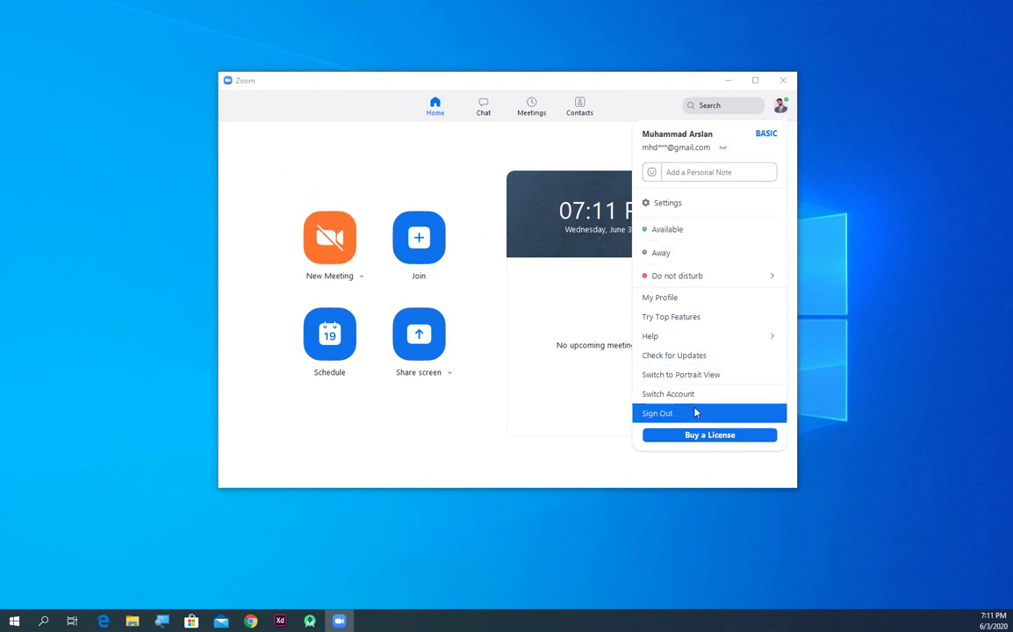
{"action": "left_click", "coordinate": [474, 416]}
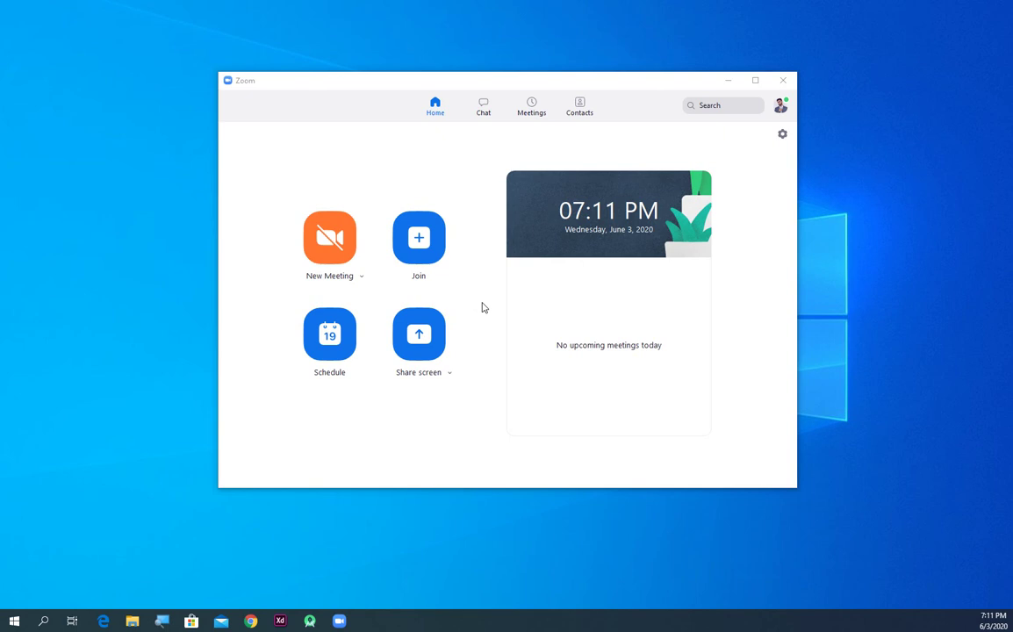
Start a new instant meeting with computer audio and show its participants list.
{"action": "left_click", "coordinate": [325, 246]}
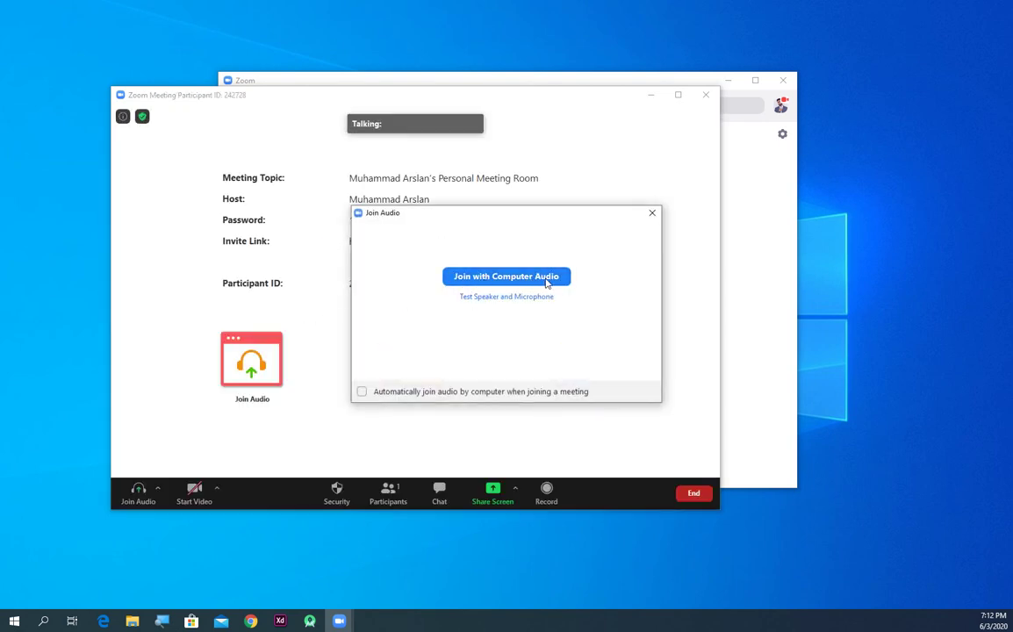
{"action": "left_click", "coordinate": [514, 281]}
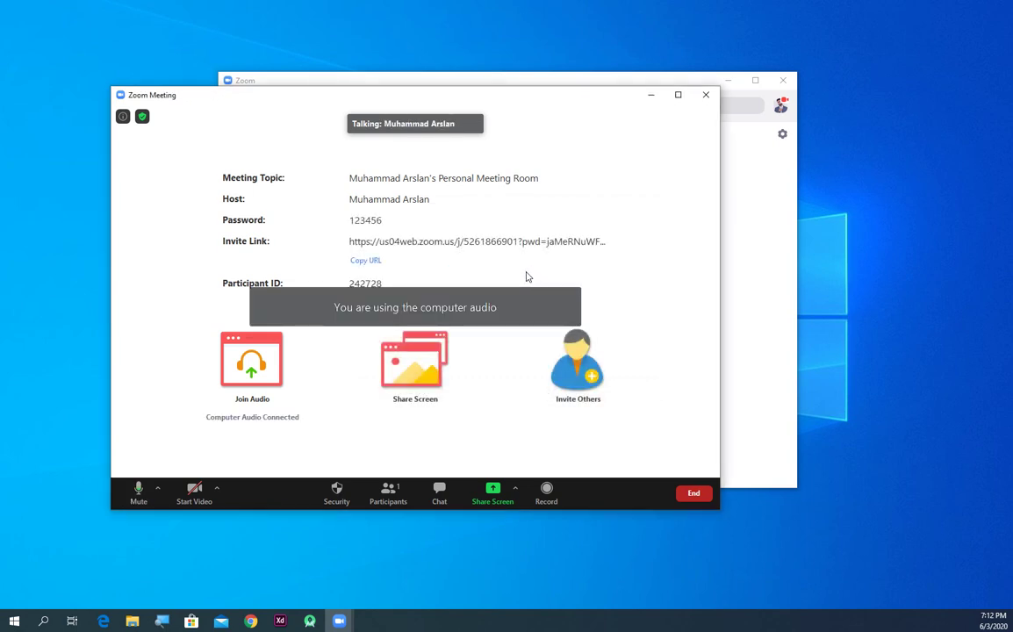
{"action": "left_click", "coordinate": [390, 493]}
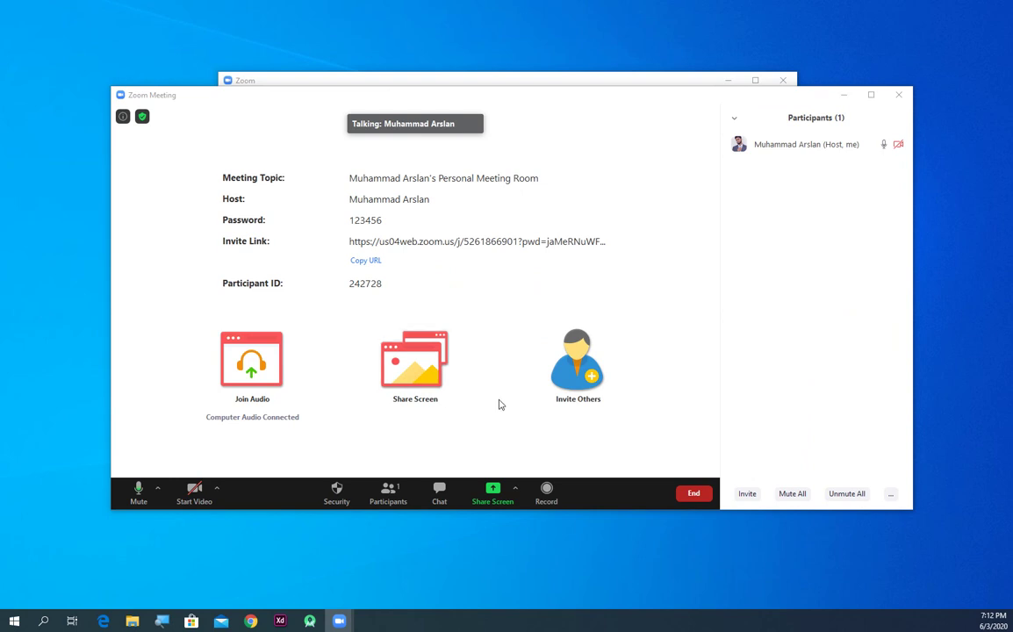
End the running meeting.
{"action": "left_click", "coordinate": [681, 497]}
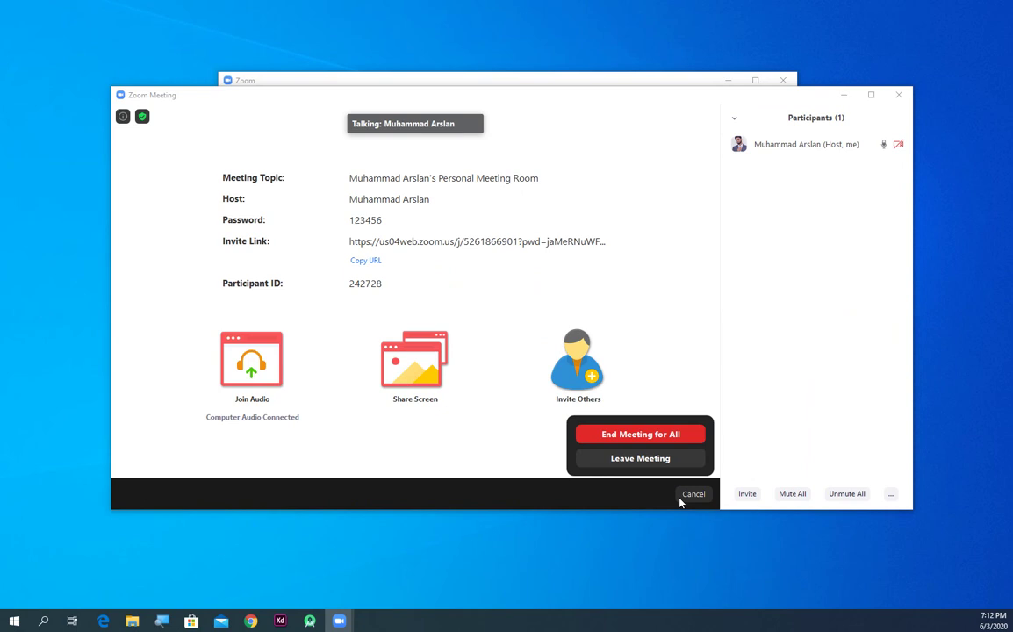
{"action": "left_click", "coordinate": [568, 396]}
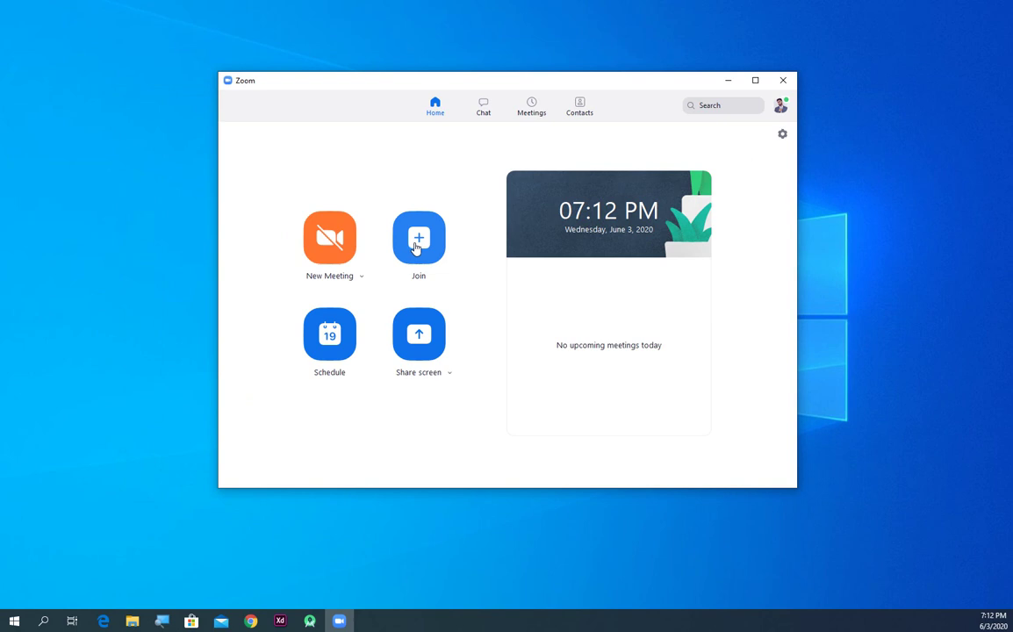
Examine the Join Meeting form's meeting ID and display name fields, and cancel the form.
{"action": "left_click", "coordinate": [417, 247]}
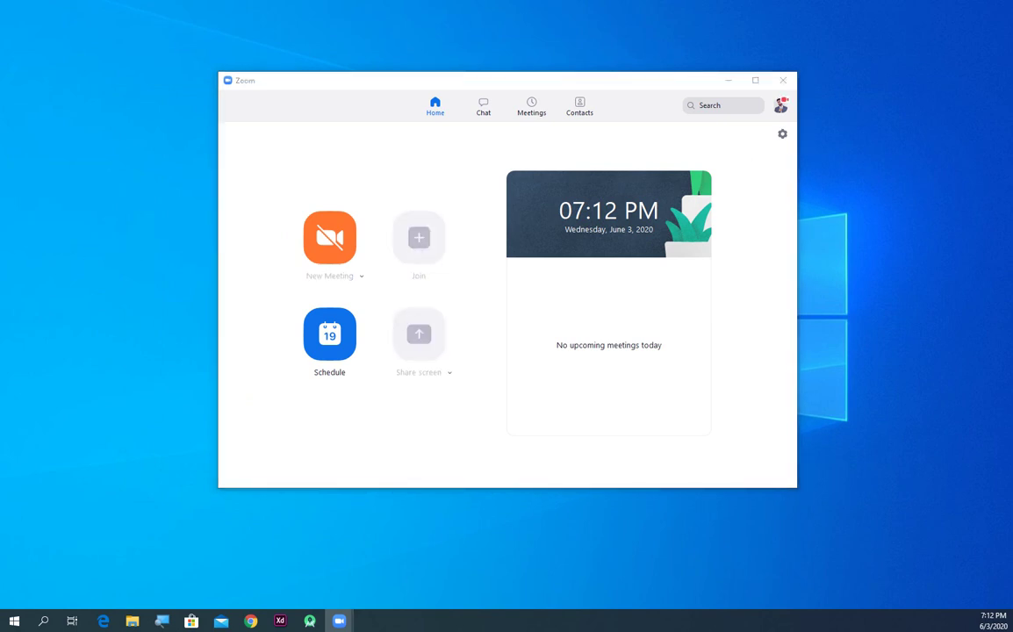
{"action": "left_click_drag", "start_coordinate": [0, 115], "coordinate": [470, 216]}
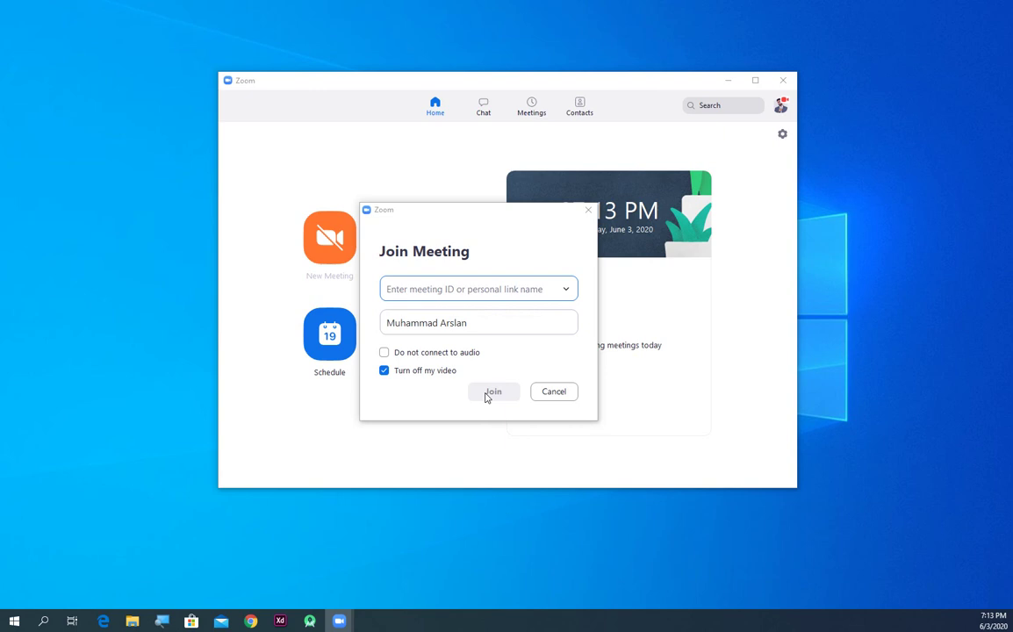
{"action": "left_click_drag", "start_coordinate": [477, 322], "coordinate": [366, 326]}
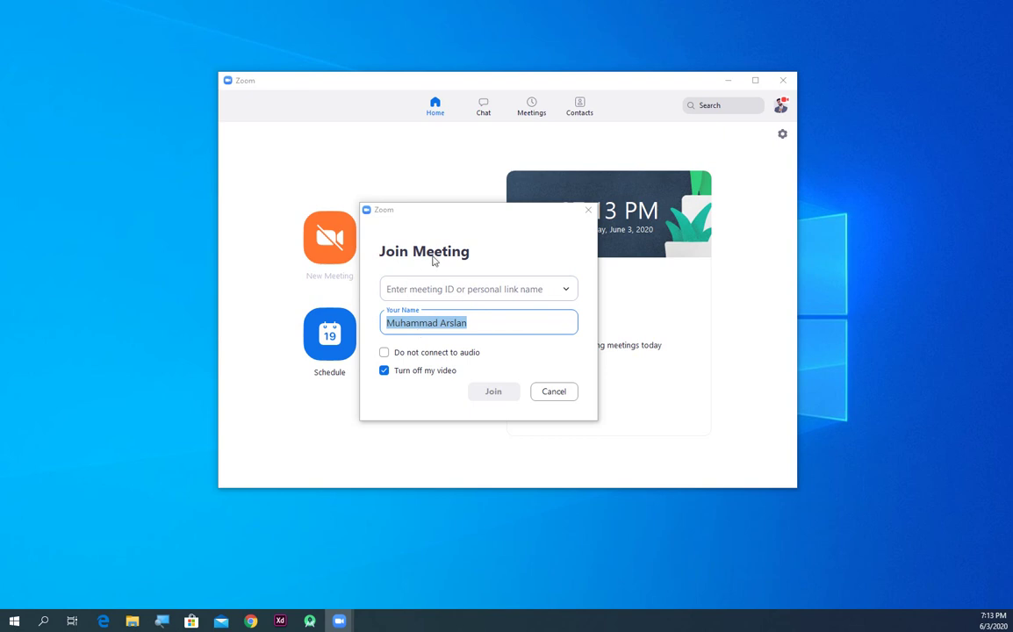
{"action": "left_click", "coordinate": [551, 394]}
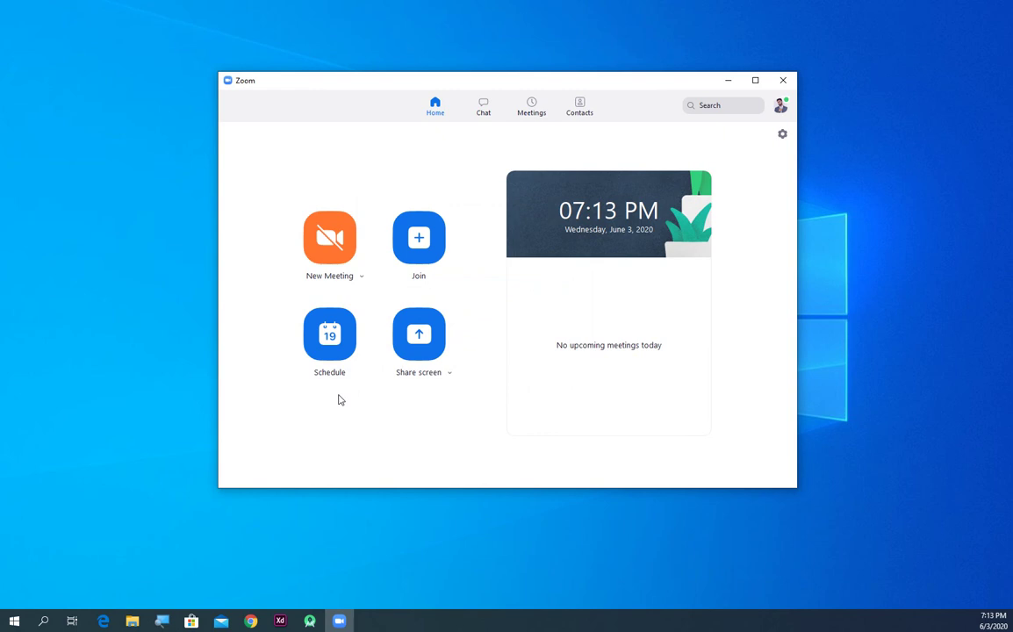
Begin scheduling a meeting with the topic "Computer Secience ix".
{"action": "left_click", "coordinate": [337, 352]}
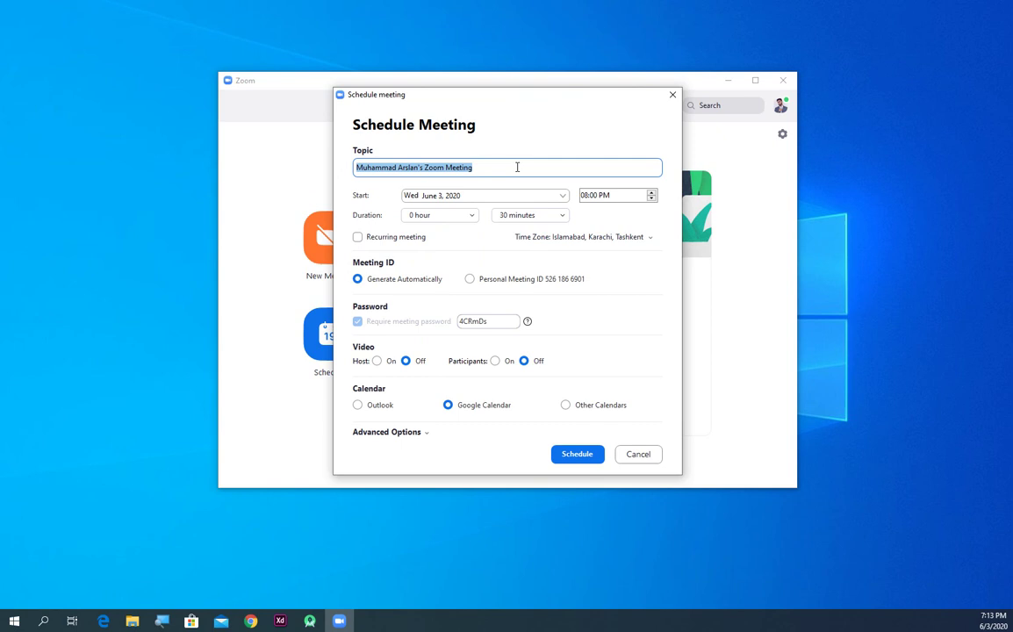
{"action": "type", "text": "C"}
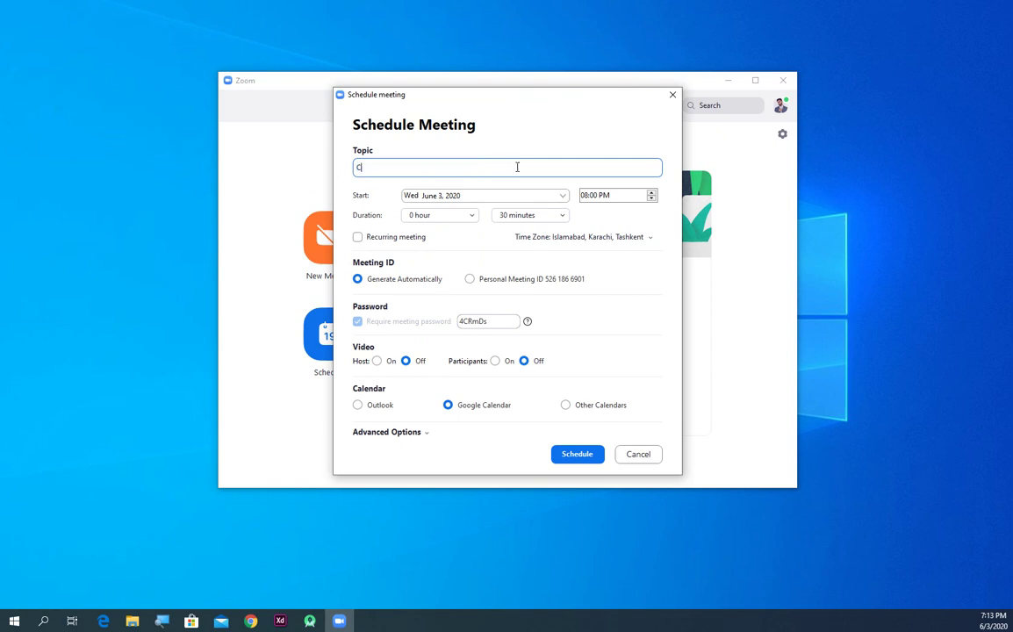
{"action": "type", "text": "omputer Secience ix"}
Set the scheduled meeting to start Thursday, June 4, 2020 at 09:00 AM with a duration of 30 minutes.
{"action": "left_click", "coordinate": [451, 197]}
{"action": "left_click", "coordinate": [563, 195]}
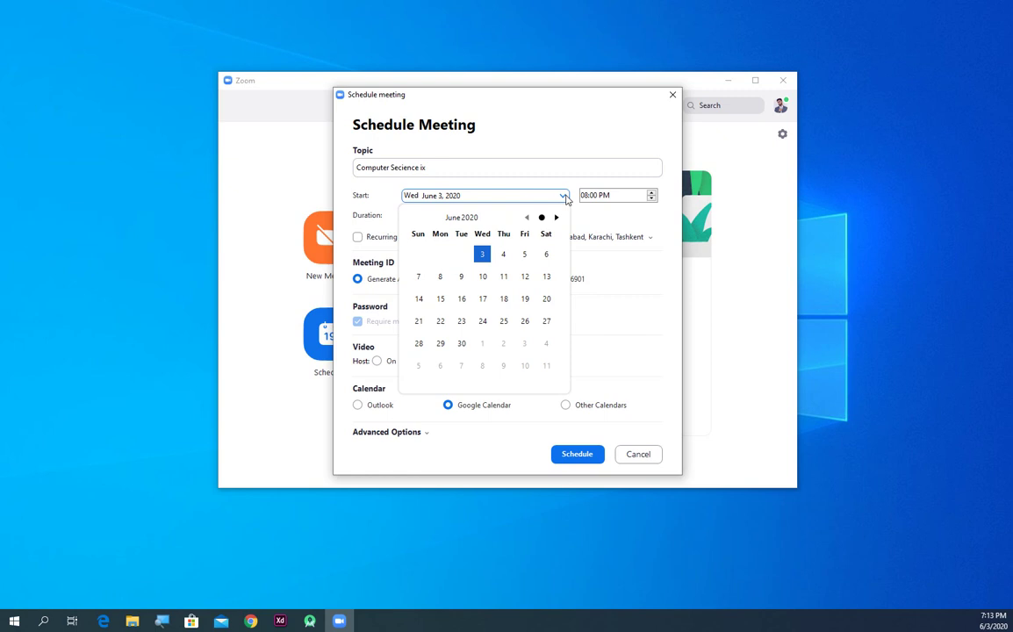
{"action": "left_click", "coordinate": [504, 255]}
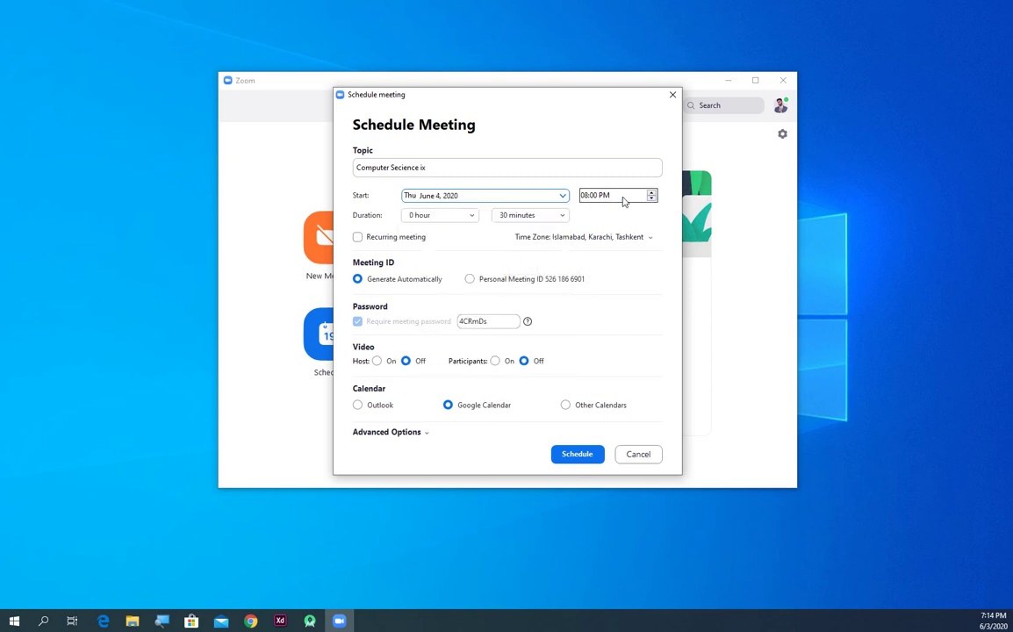
{"action": "left_click", "coordinate": [585, 195]}
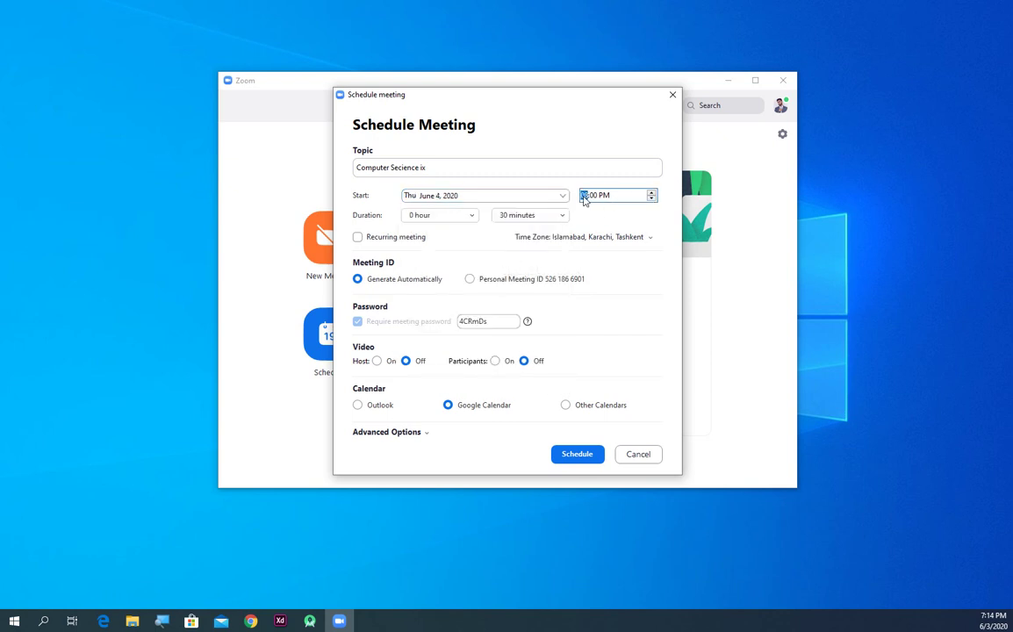
{"action": "left_click", "coordinate": [651, 192]}
{"action": "left_click", "coordinate": [604, 195]}
{"action": "left_click", "coordinate": [651, 199]}
{"action": "left_click", "coordinate": [538, 215]}
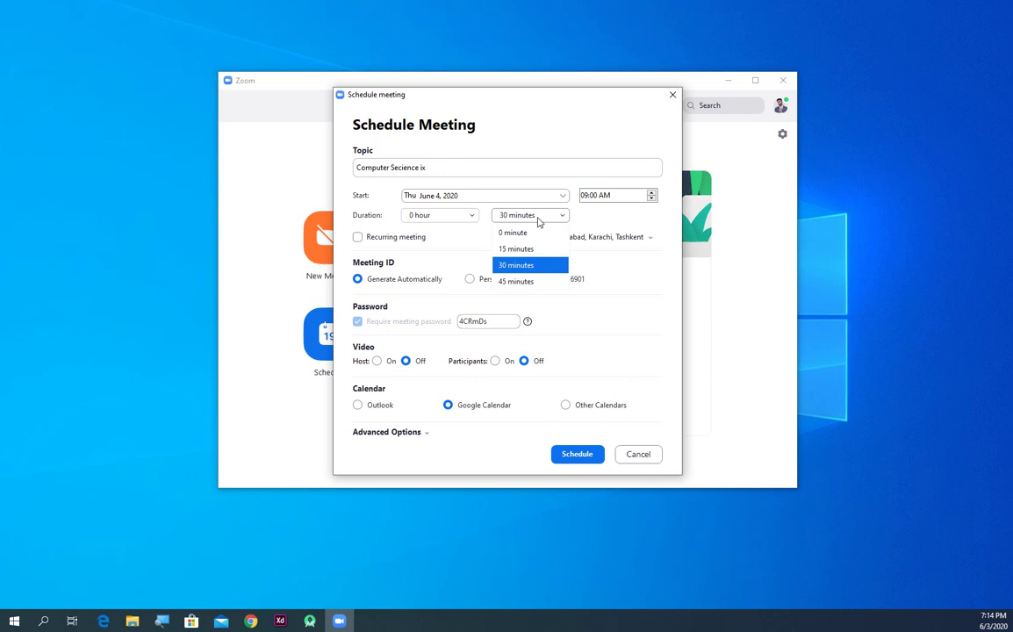
{"action": "left_click", "coordinate": [531, 265]}
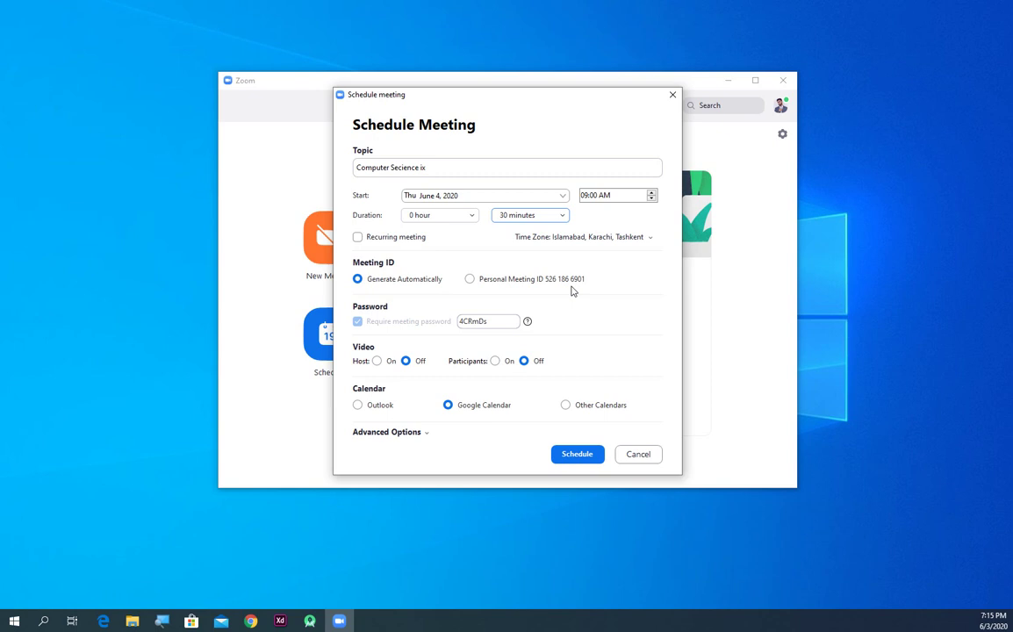
Switch between the personal meeting ID and automatic generation to compare their passwords, finishing on Generate Automatically.
{"action": "left_click", "coordinate": [470, 279]}
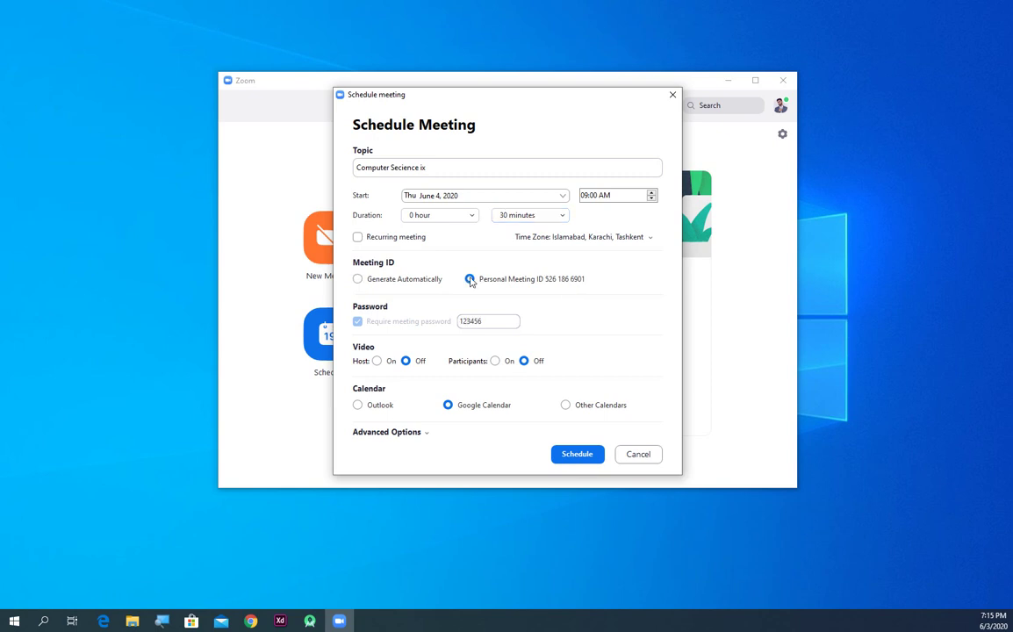
{"action": "left_click", "coordinate": [358, 279]}
{"action": "double_click", "coordinate": [497, 321]}
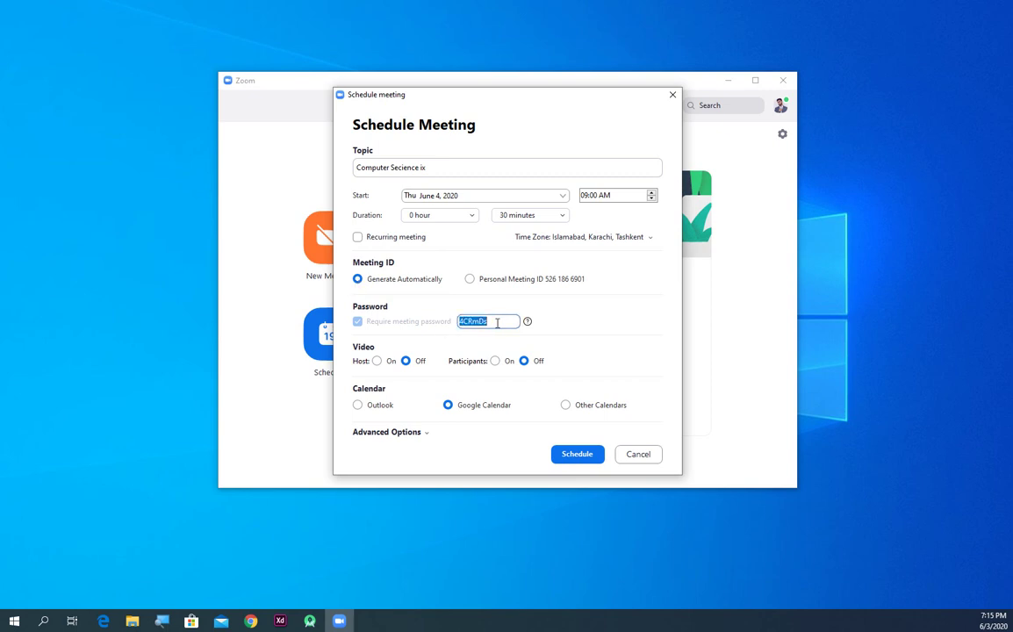
{"action": "left_click", "coordinate": [470, 279]}
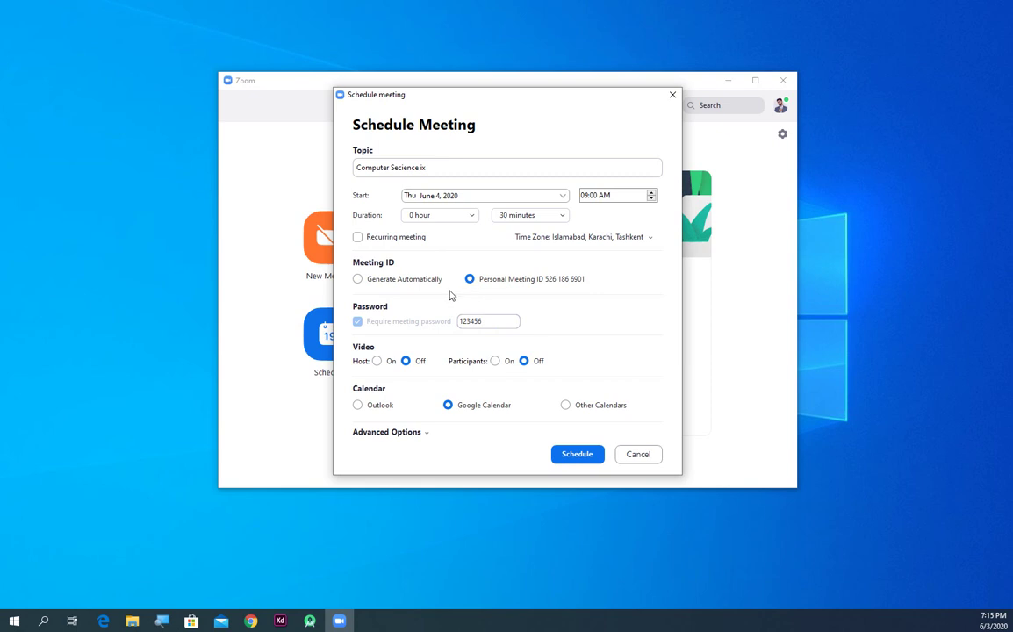
{"action": "left_click", "coordinate": [358, 283]}
{"action": "double_click", "coordinate": [498, 324]}
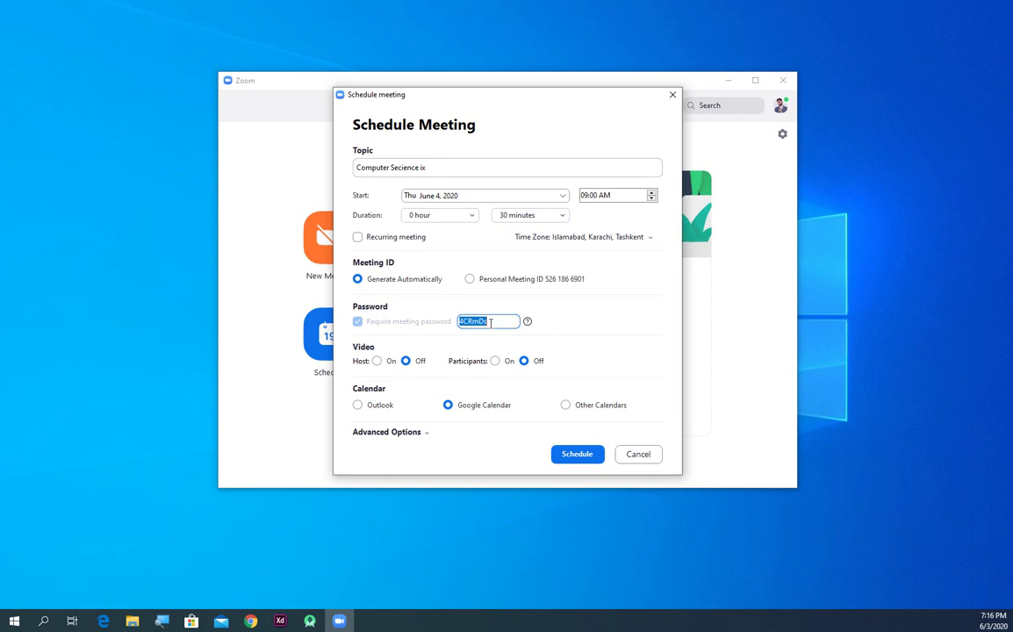
{"action": "left_click", "coordinate": [470, 281]}
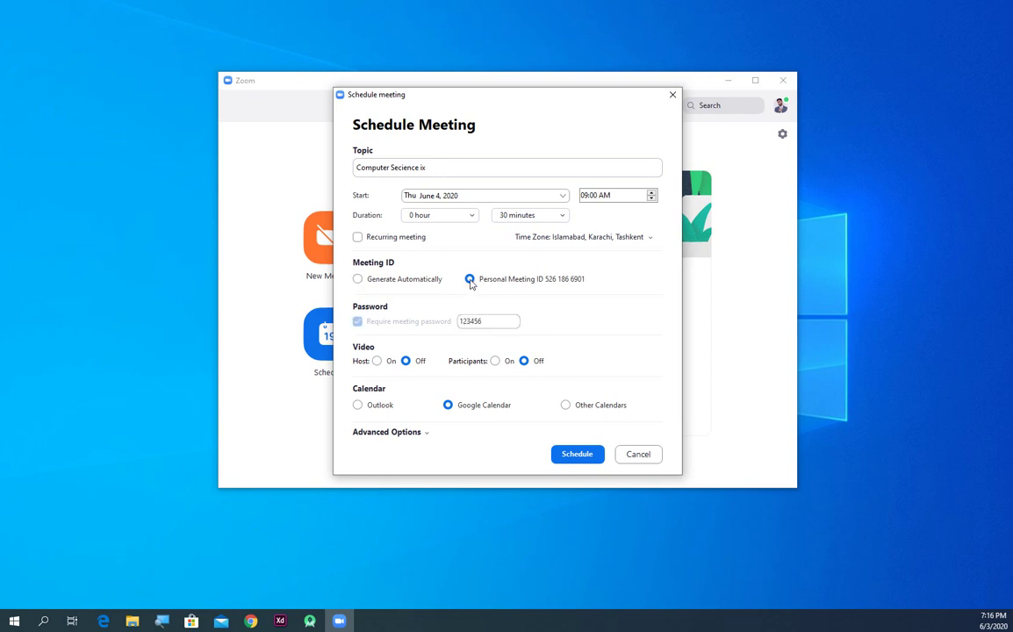
{"action": "left_click", "coordinate": [544, 279]}
{"action": "left_click", "coordinate": [357, 280]}
{"action": "left_click", "coordinate": [426, 436]}
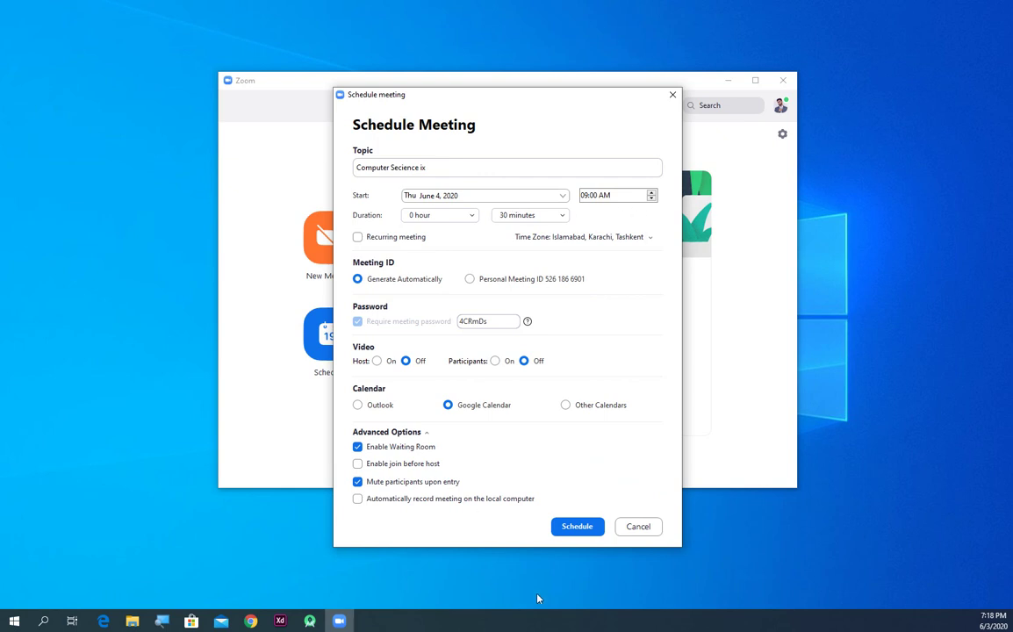
{"action": "left_click", "coordinate": [576, 530]}
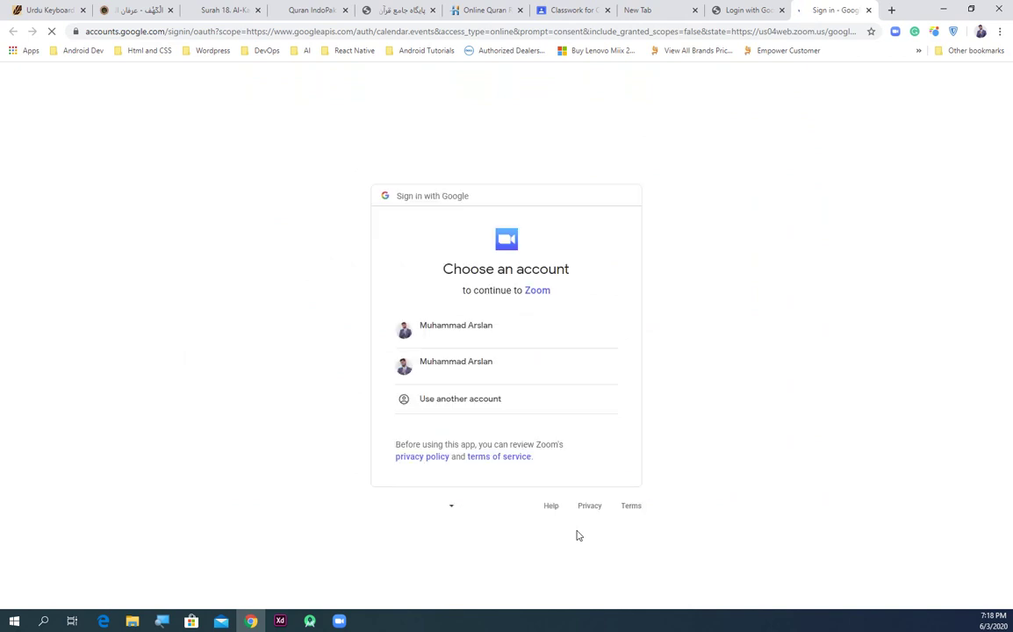
{"action": "left_click", "coordinate": [461, 374]}
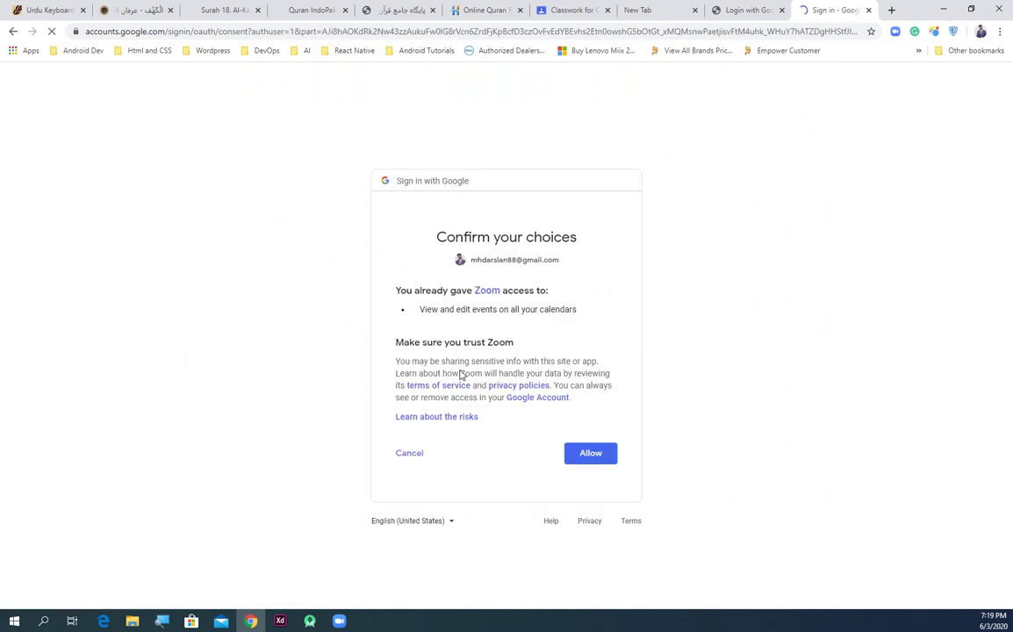
{"action": "left_click", "coordinate": [590, 454]}
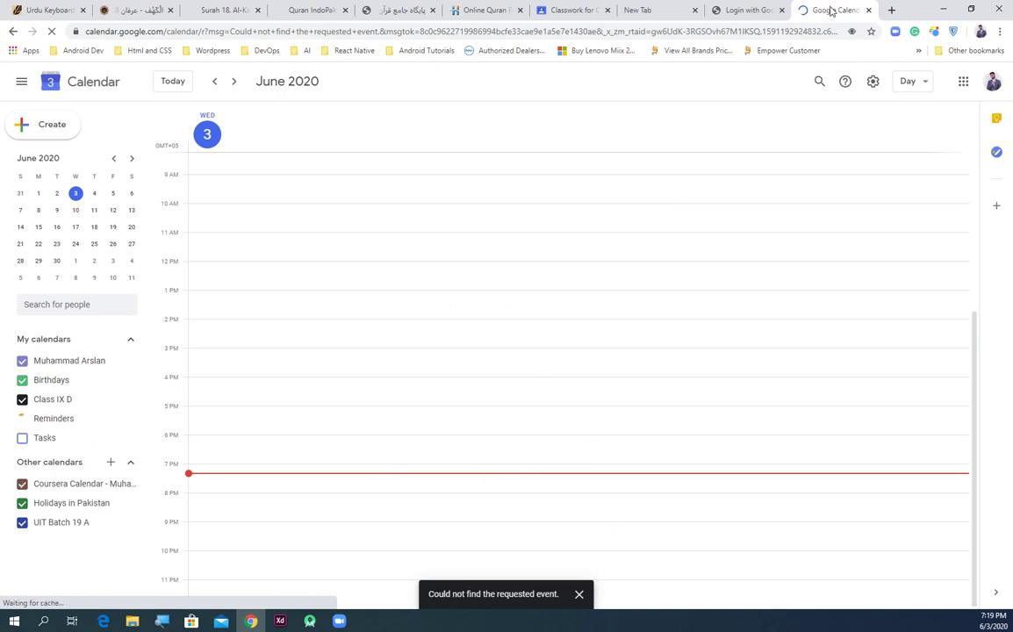
{"action": "left_click", "coordinate": [868, 10]}
{"action": "left_click", "coordinate": [943, 9]}
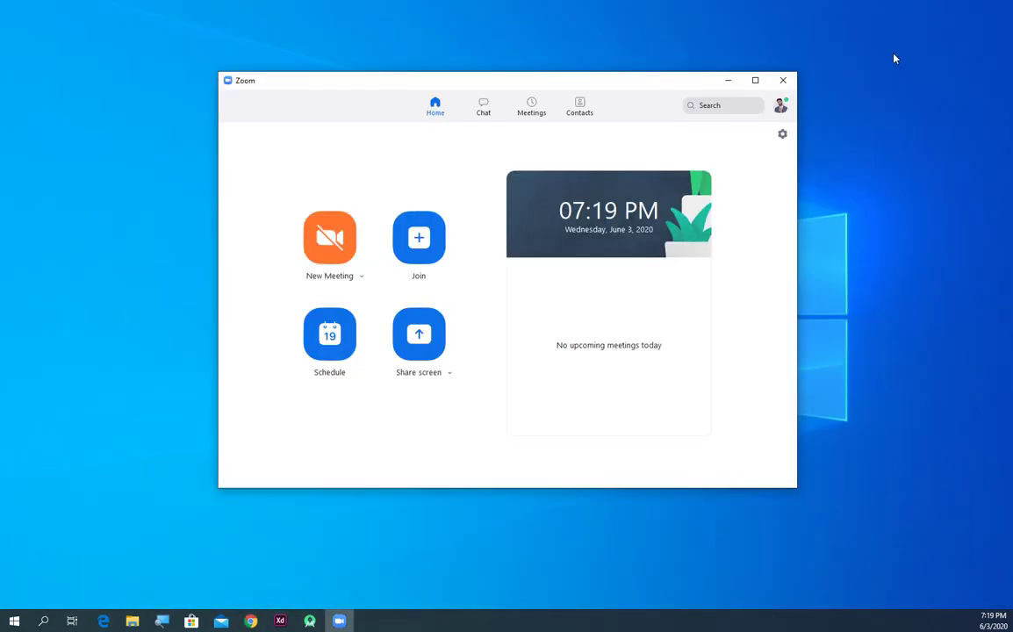
Look through the chat and contacts sections, finishing on the upcoming meetings list.
{"action": "mouse_move", "coordinate": [564, 176]}
{"action": "left_click", "coordinate": [482, 109]}
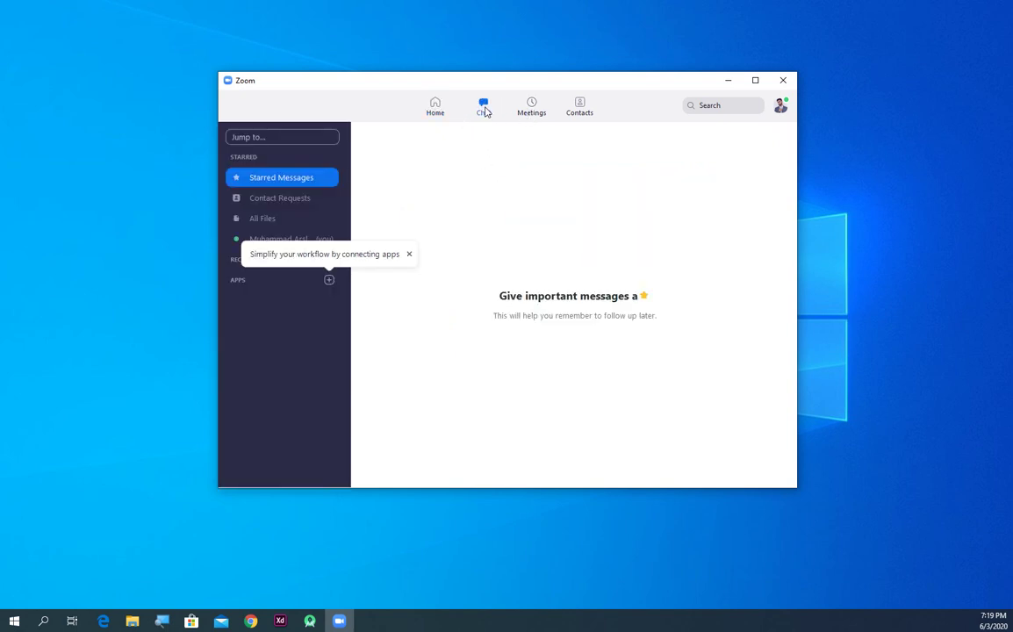
{"action": "left_click", "coordinate": [580, 107]}
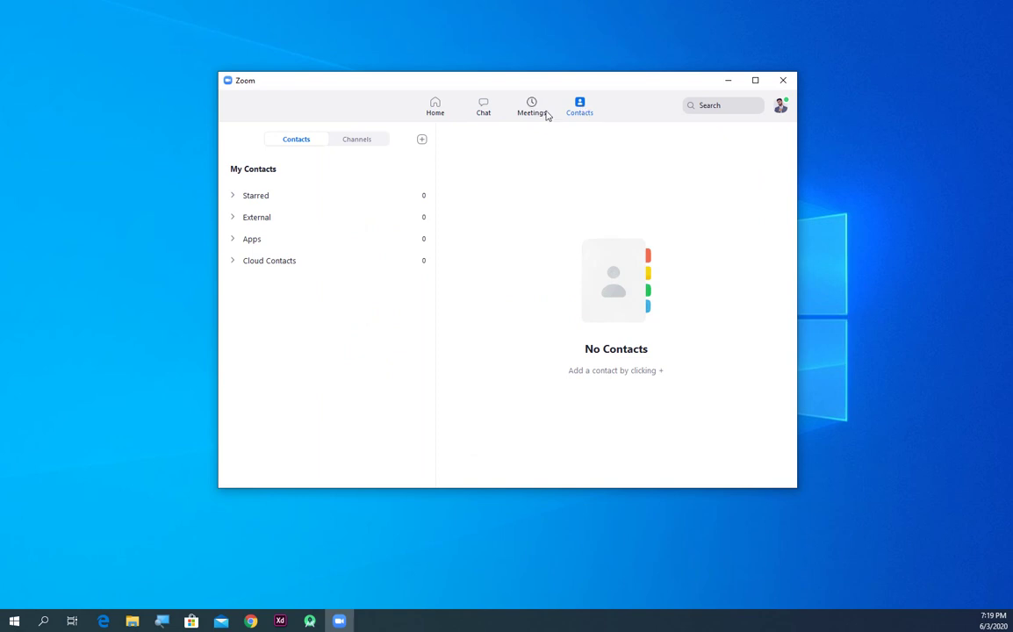
{"action": "left_click", "coordinate": [544, 113]}
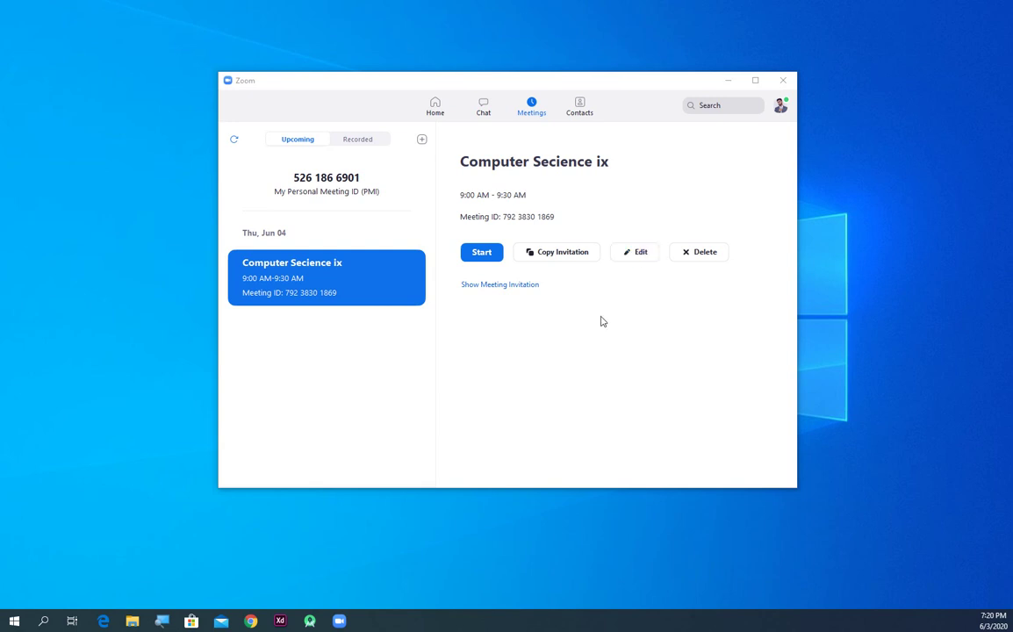
Copy the invitation of the "Computer Secience ix" meeting and paste it into a blank Notepad document.
{"action": "left_click", "coordinate": [547, 255]}
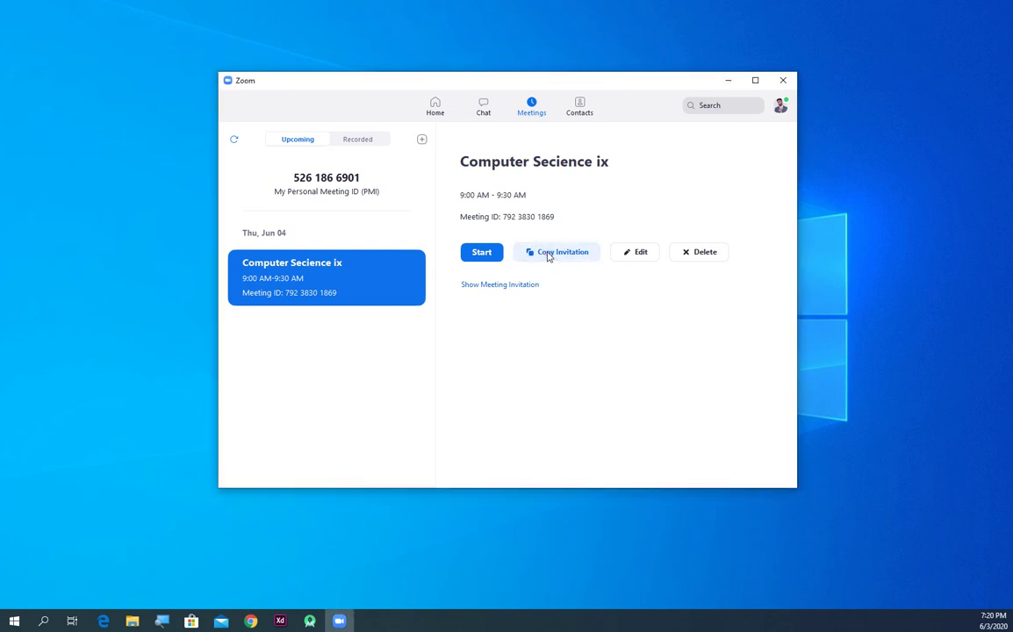
{"action": "left_click", "coordinate": [548, 255]}
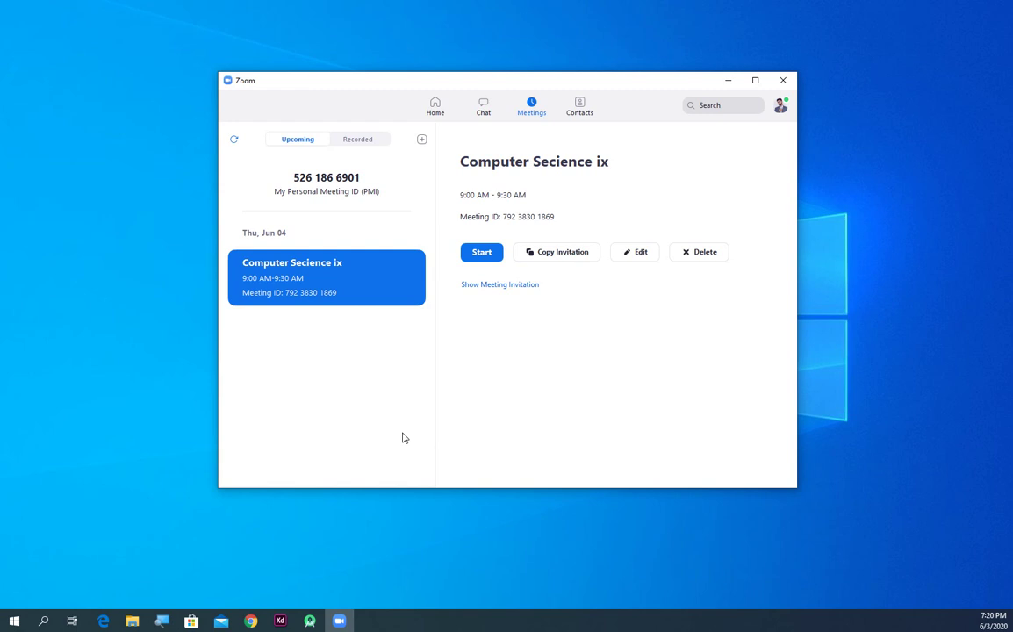
{"action": "left_click", "coordinate": [44, 622]}
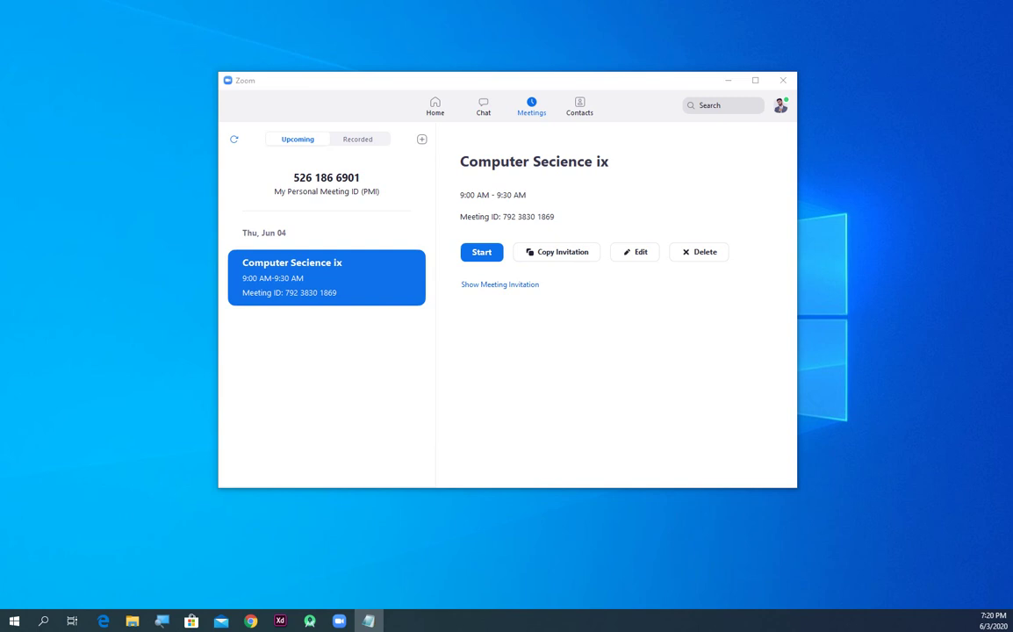
{"action": "left_click_drag", "start_coordinate": [547, 215], "coordinate": [556, 173]}
{"action": "right_click", "coordinate": [498, 237]}
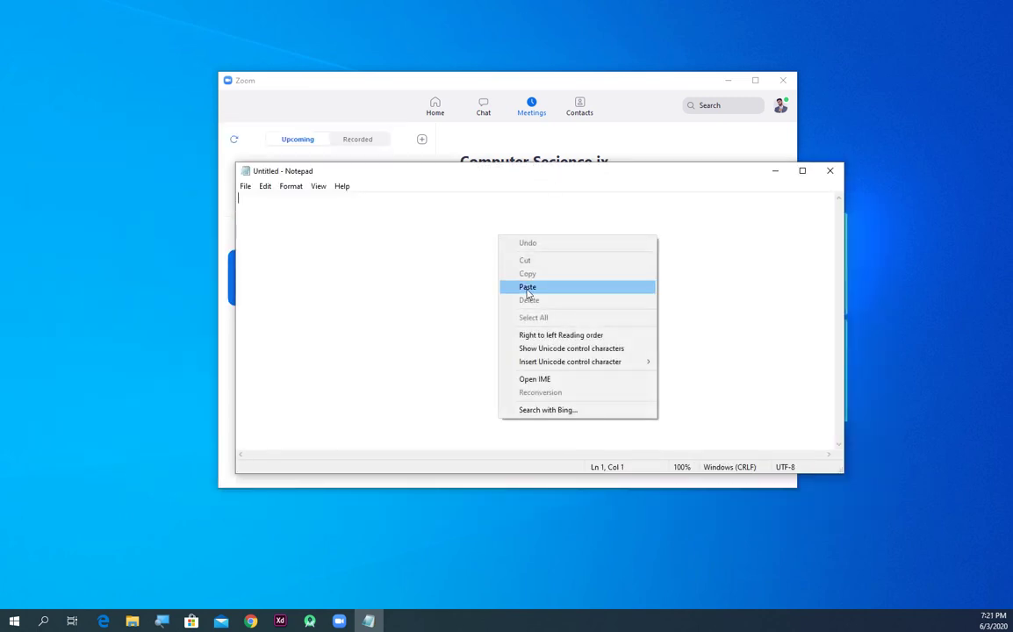
{"action": "left_click", "coordinate": [527, 287]}
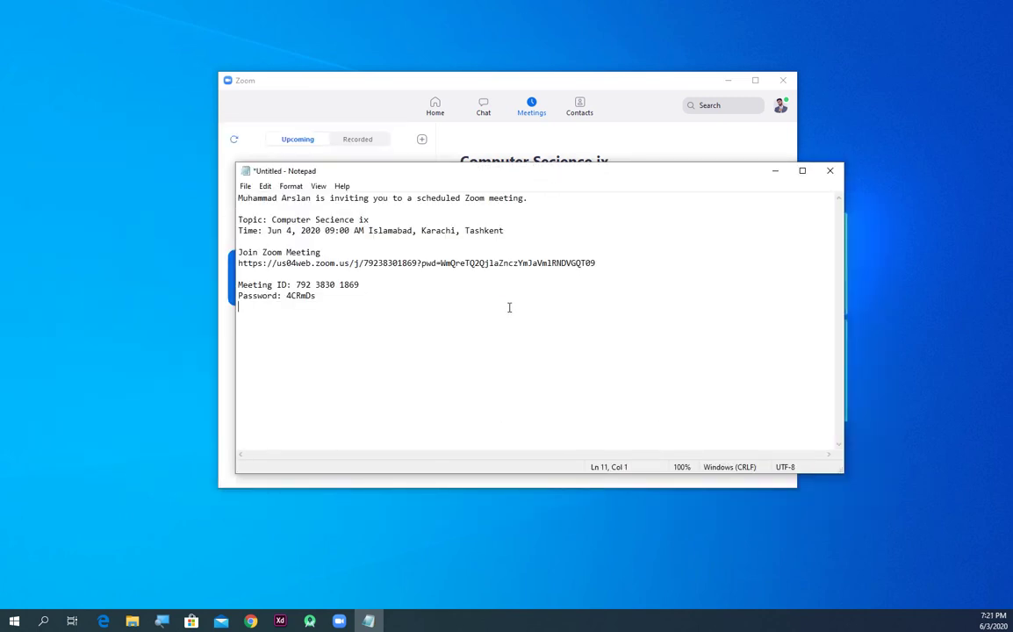
Examine the join link, meeting ID and meeting password in the pasted invitation, highlighting each in turn.
{"action": "left_click_drag", "start_coordinate": [585, 172], "coordinate": [626, 184]}
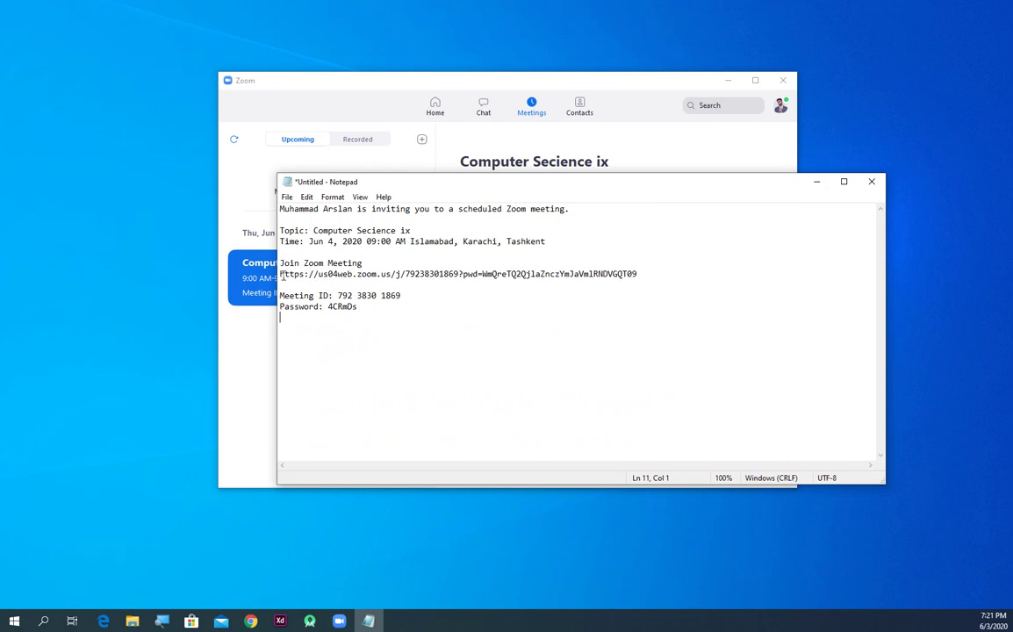
{"action": "left_click_drag", "start_coordinate": [282, 274], "coordinate": [640, 274]}
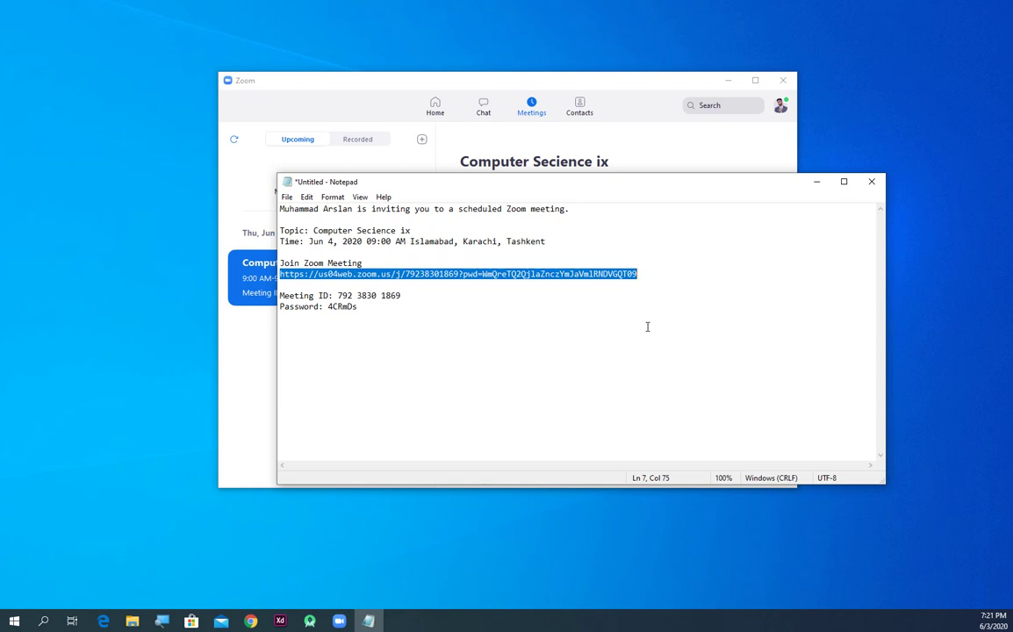
{"action": "left_click", "coordinate": [338, 295]}
{"action": "left_click_drag", "start_coordinate": [339, 295], "coordinate": [402, 295]}
{"action": "left_click_drag", "start_coordinate": [329, 307], "coordinate": [357, 306]}
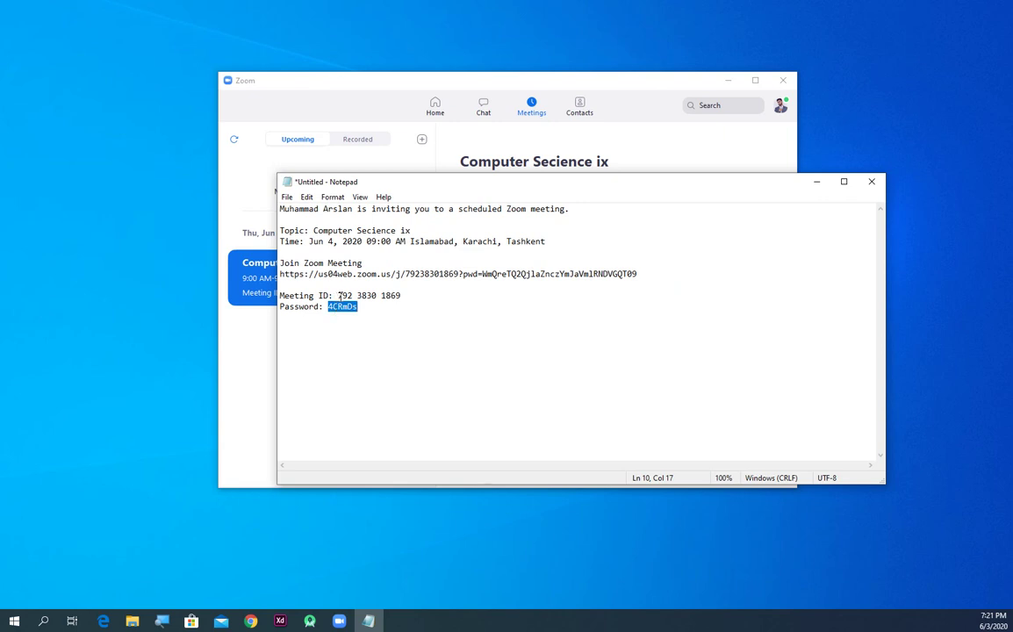
{"action": "left_click_drag", "start_coordinate": [322, 274], "coordinate": [607, 274]}
{"action": "left_click", "coordinate": [471, 334]}
{"action": "left_click_drag", "start_coordinate": [337, 295], "coordinate": [400, 295]}
{"action": "left_click_drag", "start_coordinate": [328, 307], "coordinate": [361, 306]}
{"action": "left_click", "coordinate": [401, 316]}
Close the Notepad document holding the invitation without saving it.
{"action": "left_click_drag", "start_coordinate": [483, 184], "coordinate": [519, 334]}
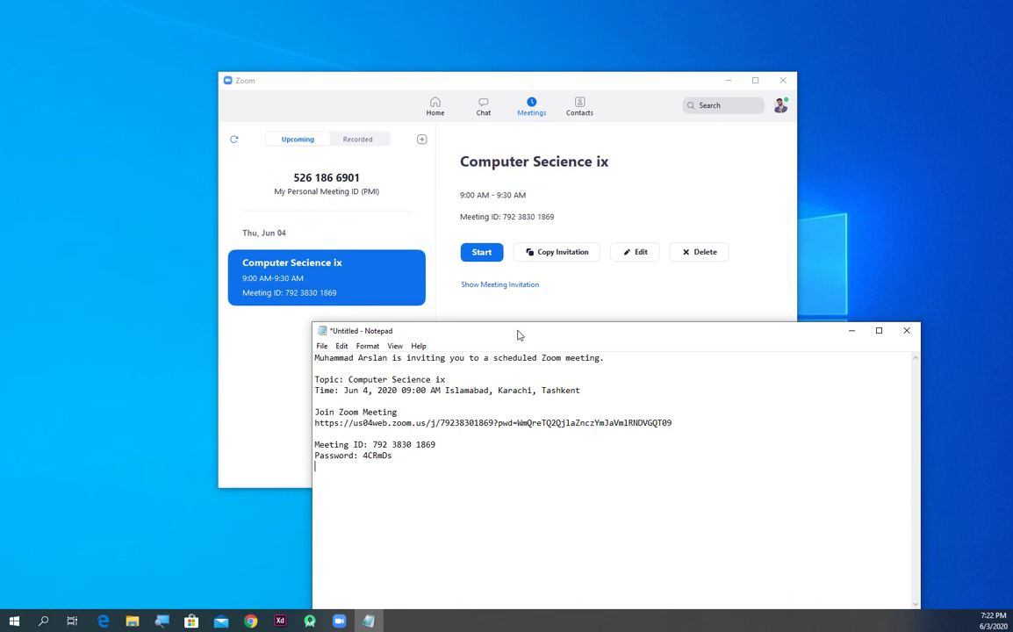
{"action": "left_click_drag", "start_coordinate": [518, 334], "coordinate": [439, 279]}
{"action": "left_click", "coordinate": [827, 275]}
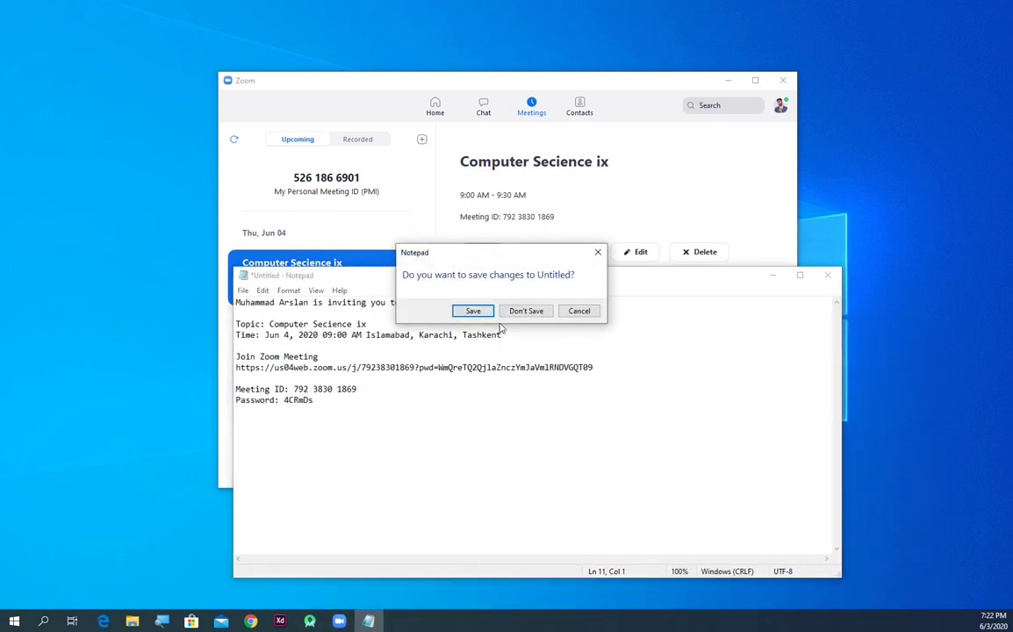
{"action": "left_click", "coordinate": [523, 310]}
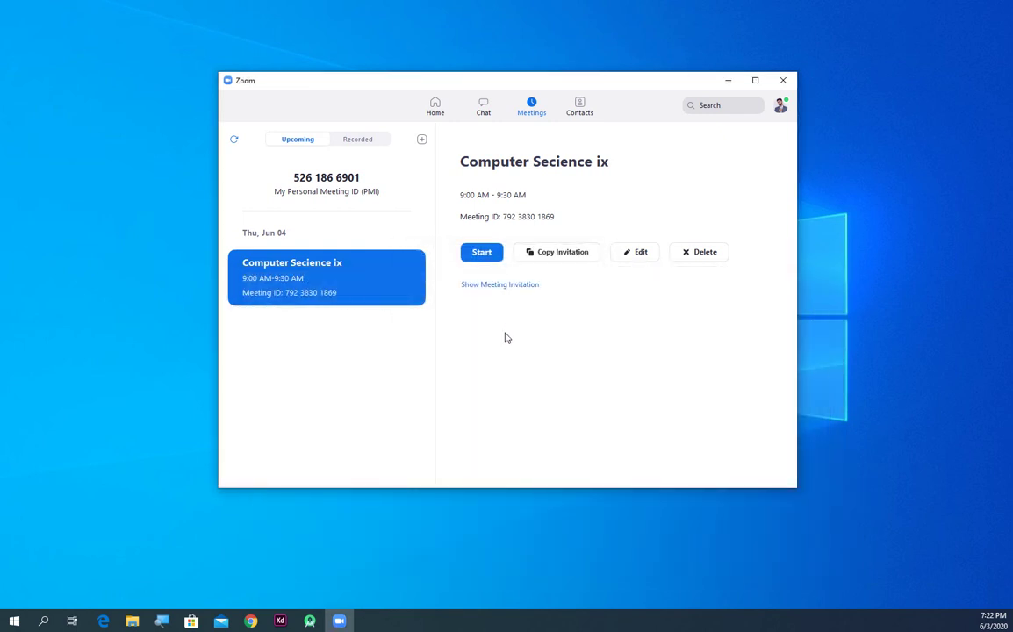
Return to the Zoom home screen, start a new meeting, and join with computer audio.
{"action": "left_click", "coordinate": [436, 112]}
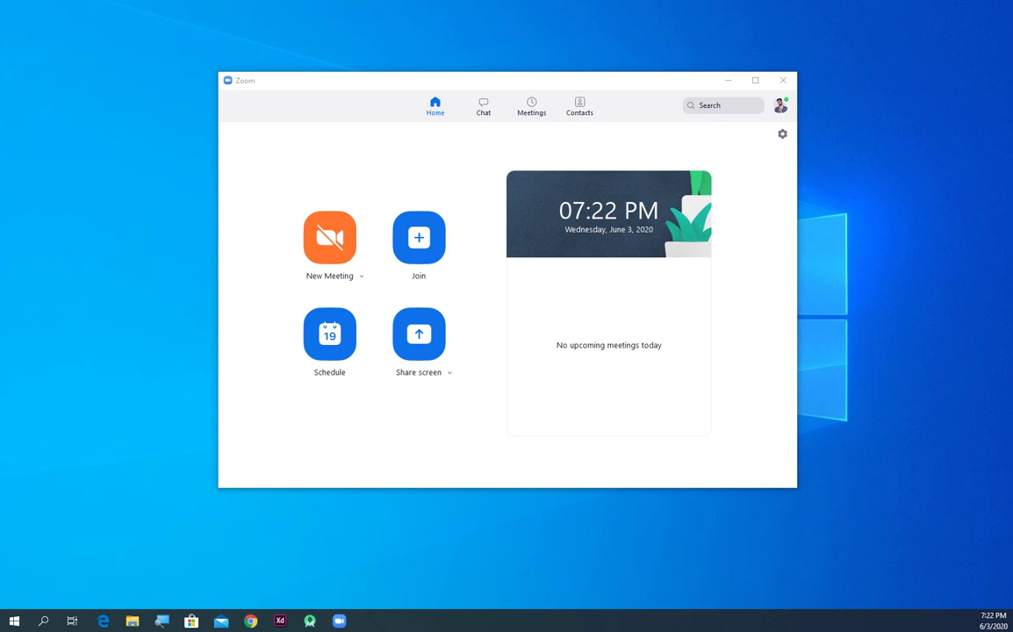
{"action": "left_click", "coordinate": [322, 243]}
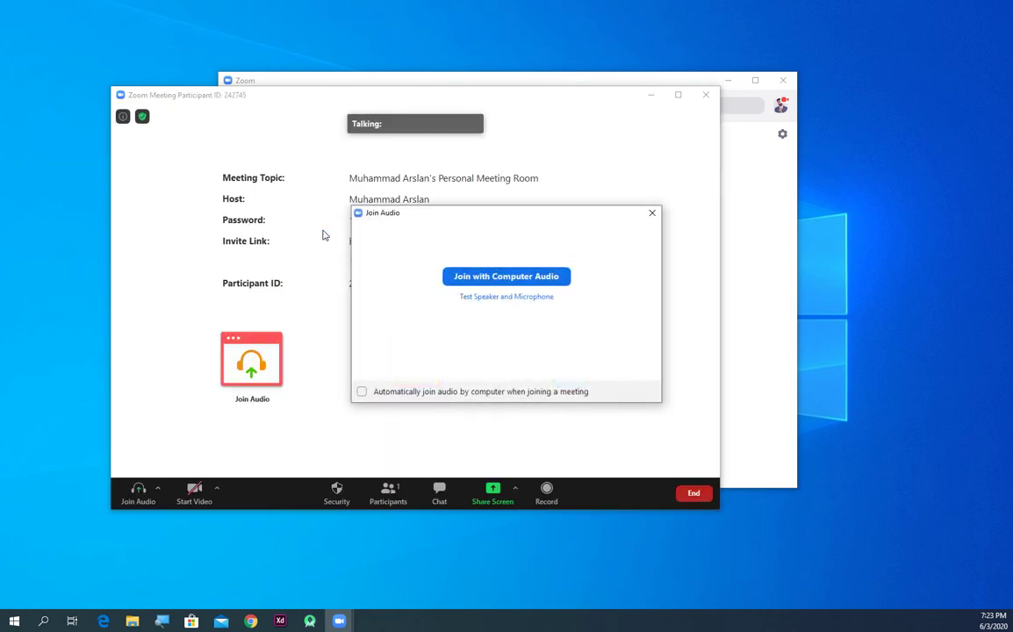
{"action": "left_click", "coordinate": [497, 280]}
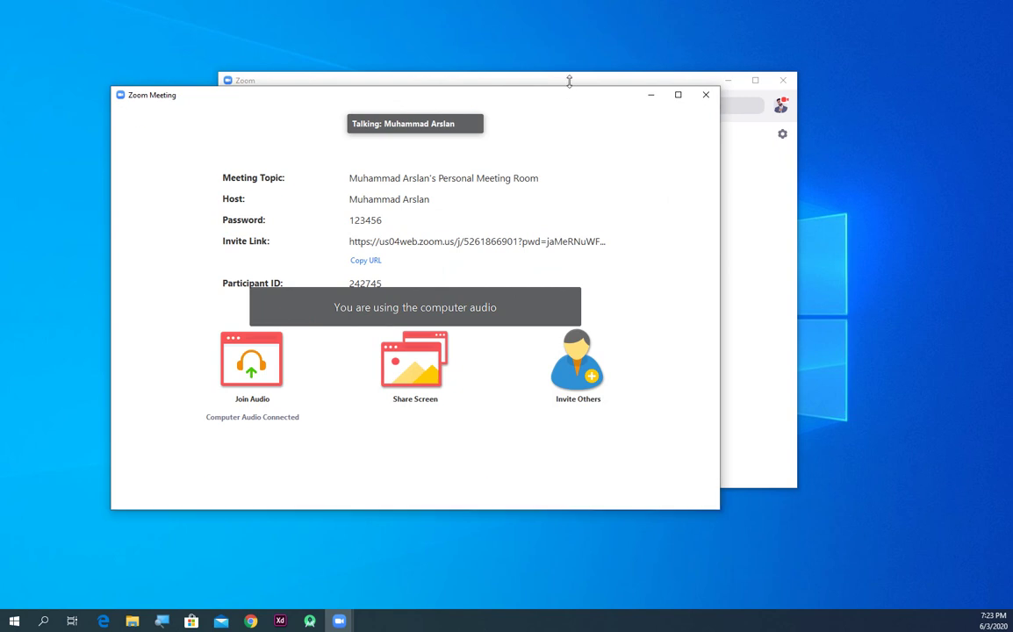
Show the meeting's participants list, and view the options for inviting others before closing them.
{"action": "left_click_drag", "start_coordinate": [568, 104], "coordinate": [576, 84]}
{"action": "left_click", "coordinate": [397, 474]}
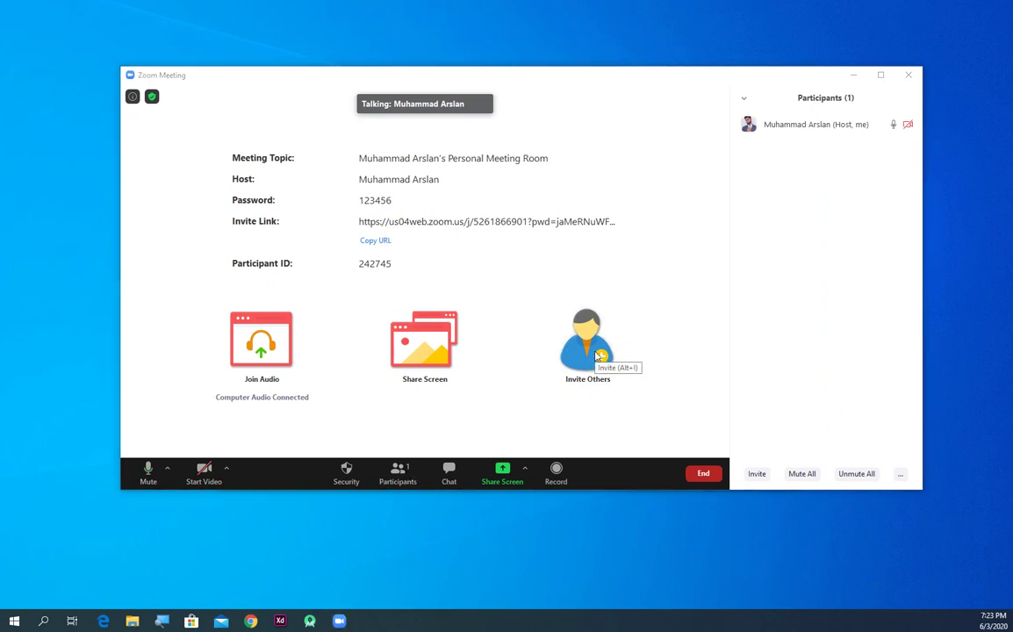
{"action": "key", "text": "alt+i"}
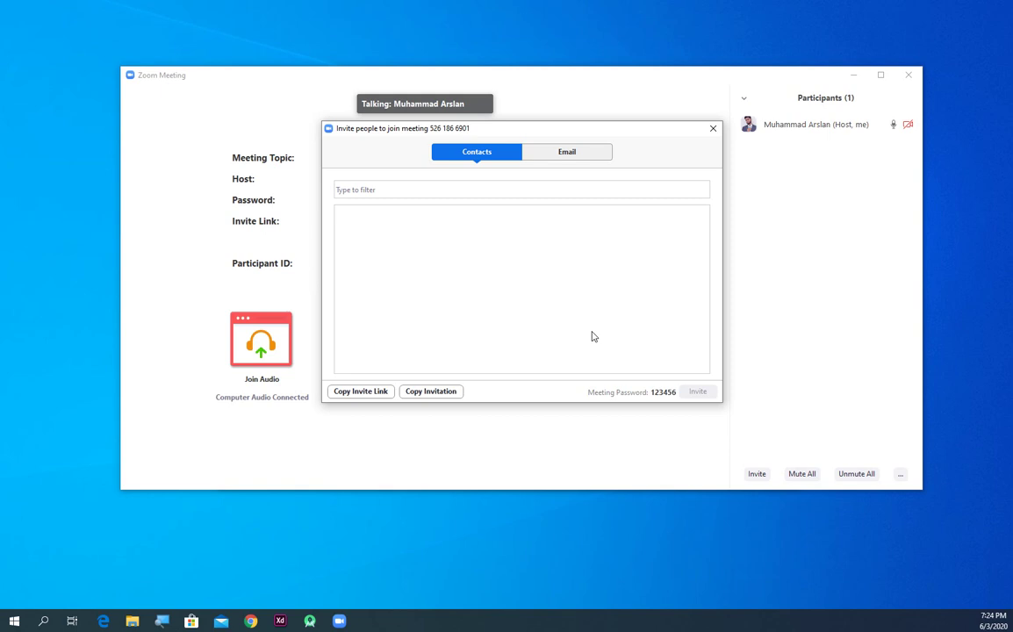
{"action": "left_click", "coordinate": [713, 129]}
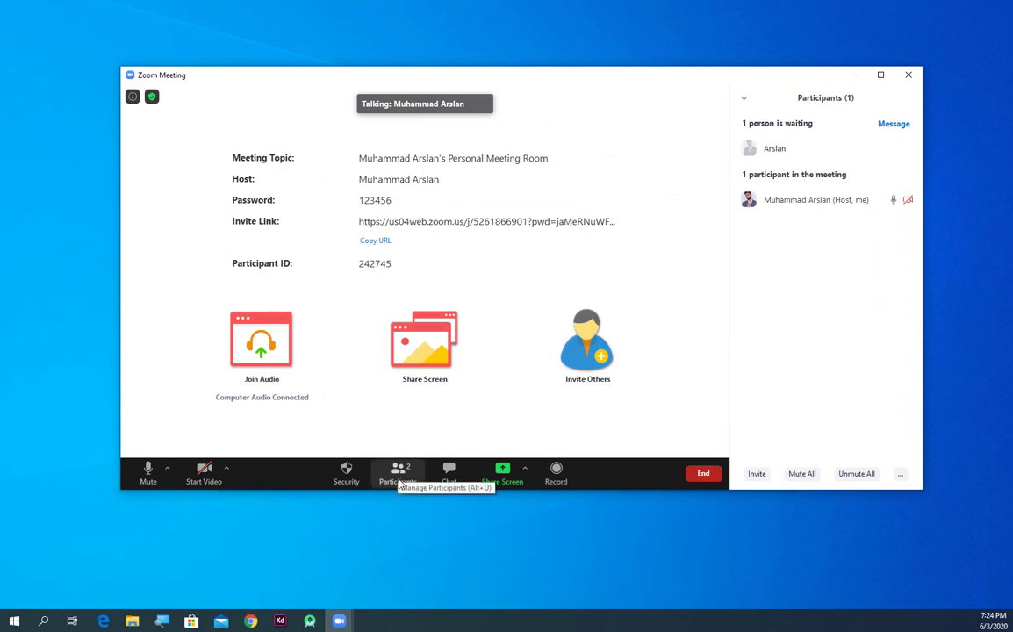
Hide and reopen the participants list, and admit the person waiting to join the meeting.
{"action": "left_click", "coordinate": [398, 472]}
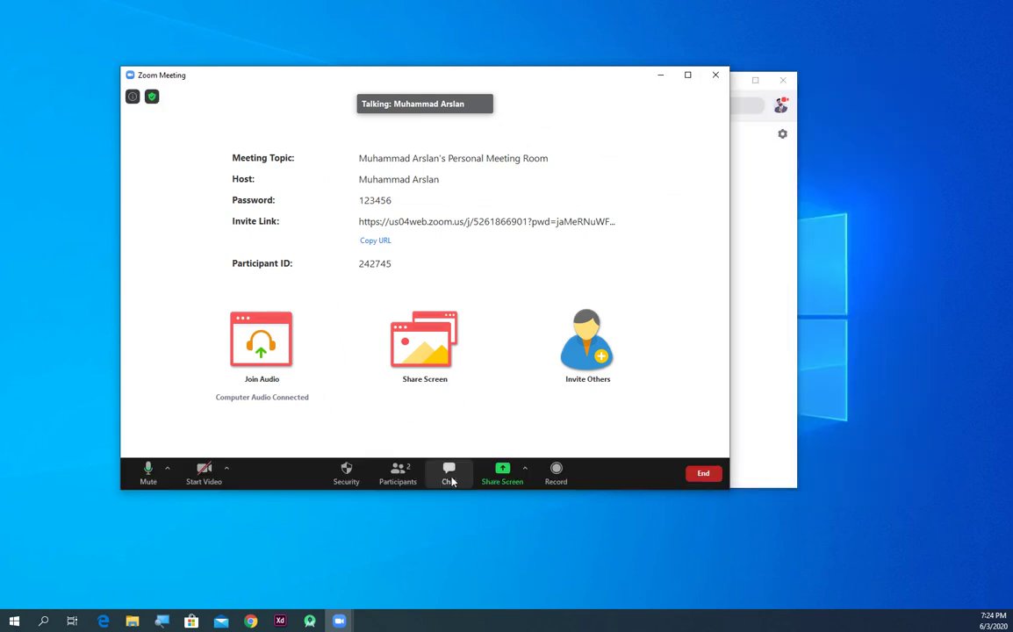
{"action": "left_click", "coordinate": [397, 474]}
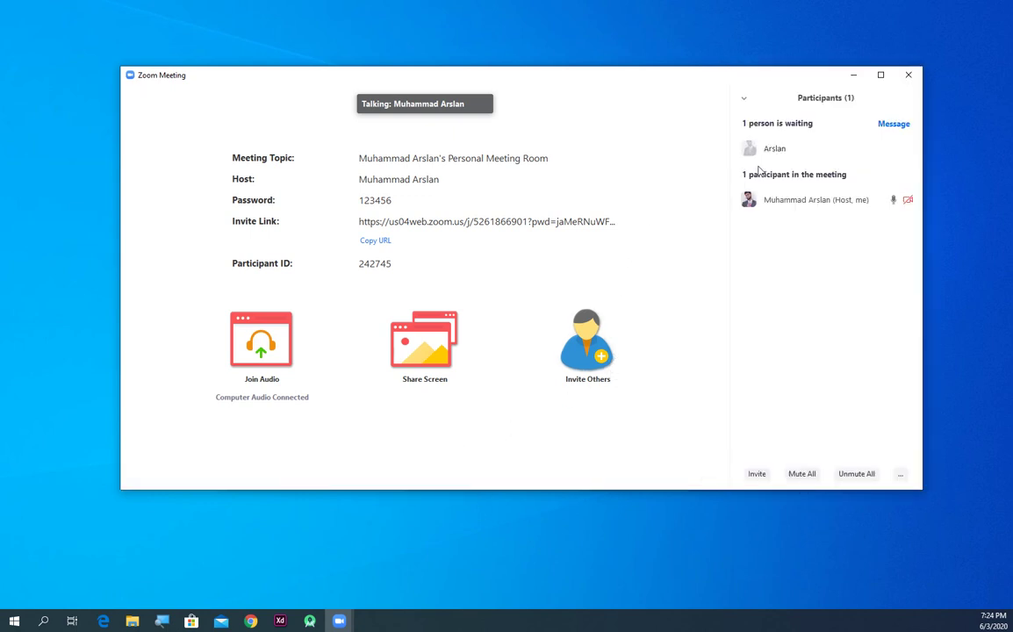
{"action": "mouse_move", "coordinate": [796, 154]}
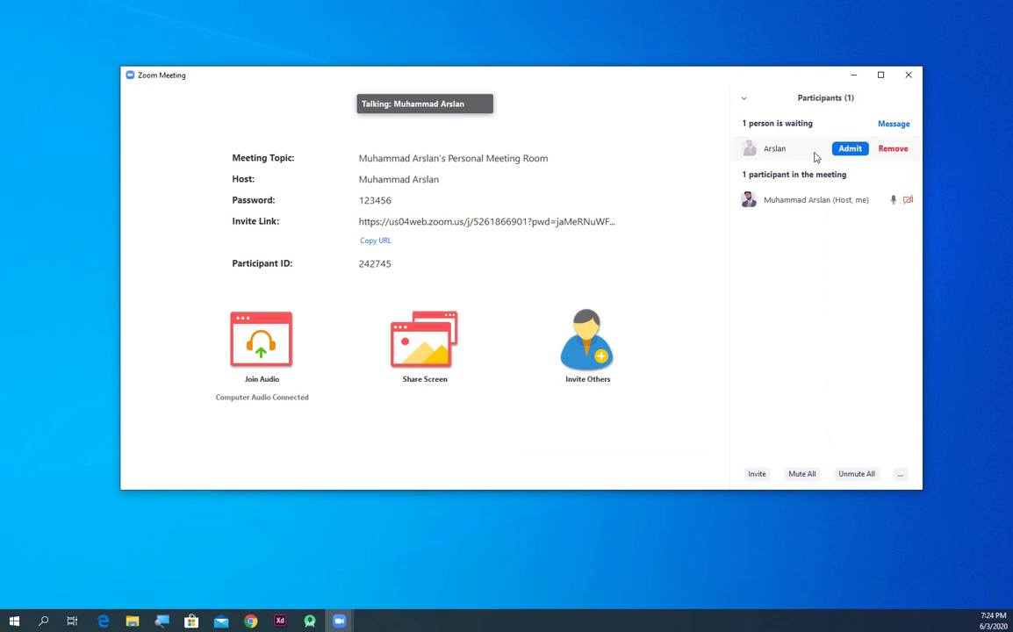
{"action": "left_click", "coordinate": [848, 150]}
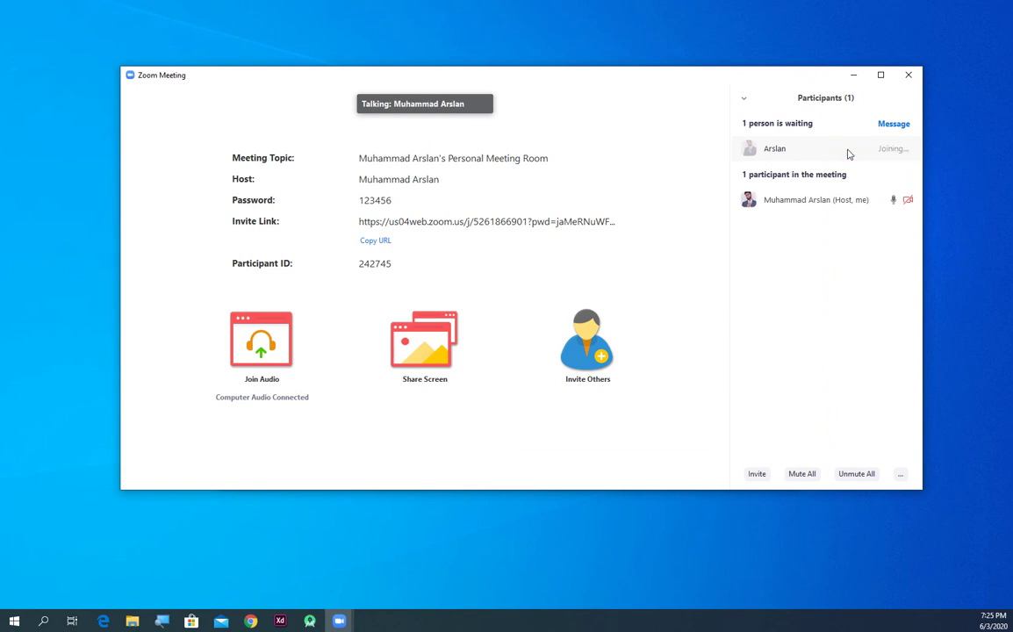
Reposition the meeting window on the desktop and enlarge it with the participants list showing.
{"action": "mouse_move", "coordinate": [719, 273]}
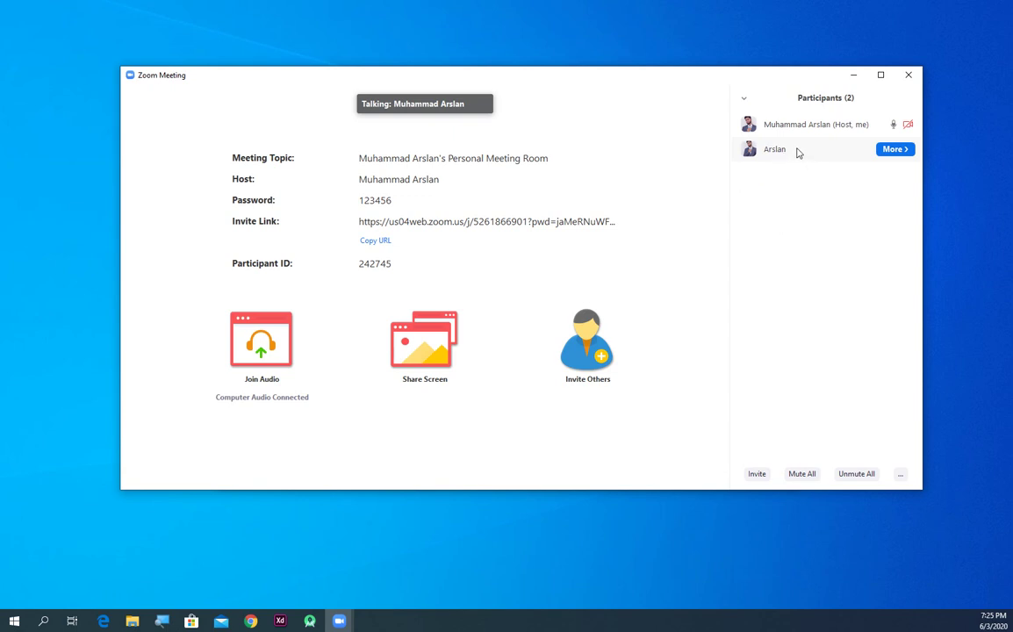
{"action": "mouse_move", "coordinate": [797, 125]}
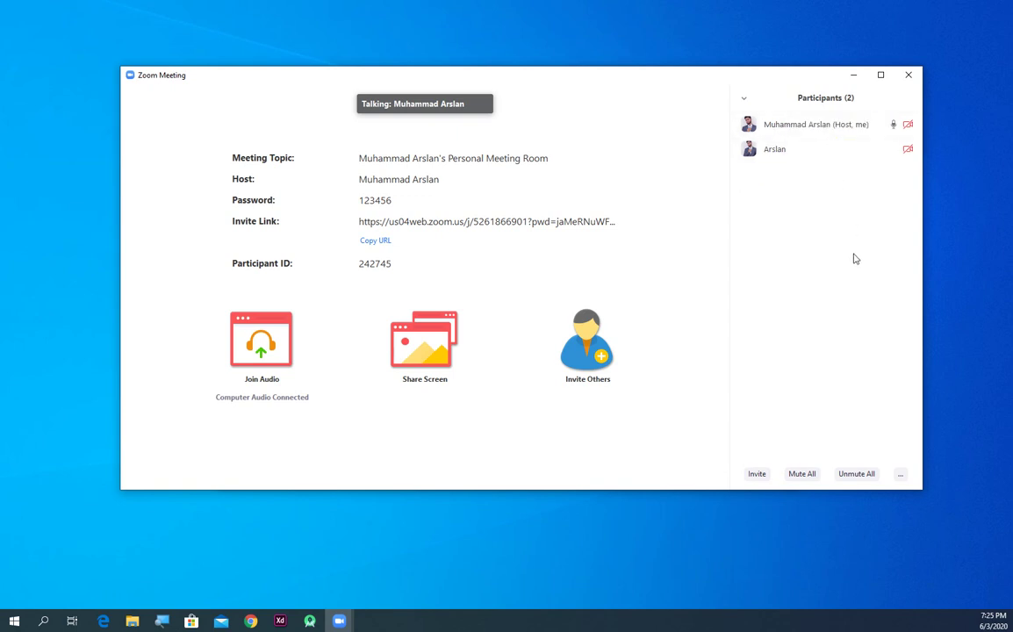
{"action": "mouse_move", "coordinate": [694, 237]}
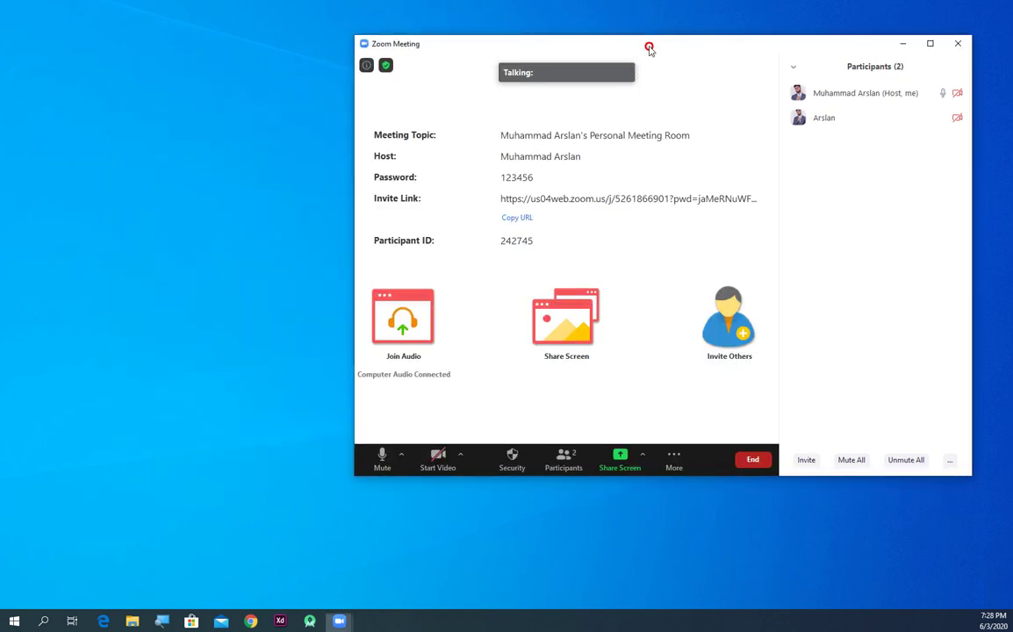
{"action": "left_click_drag", "start_coordinate": [649, 43], "coordinate": [479, 55]}
{"action": "left_click_drag", "start_coordinate": [797, 486], "coordinate": [913, 506]}
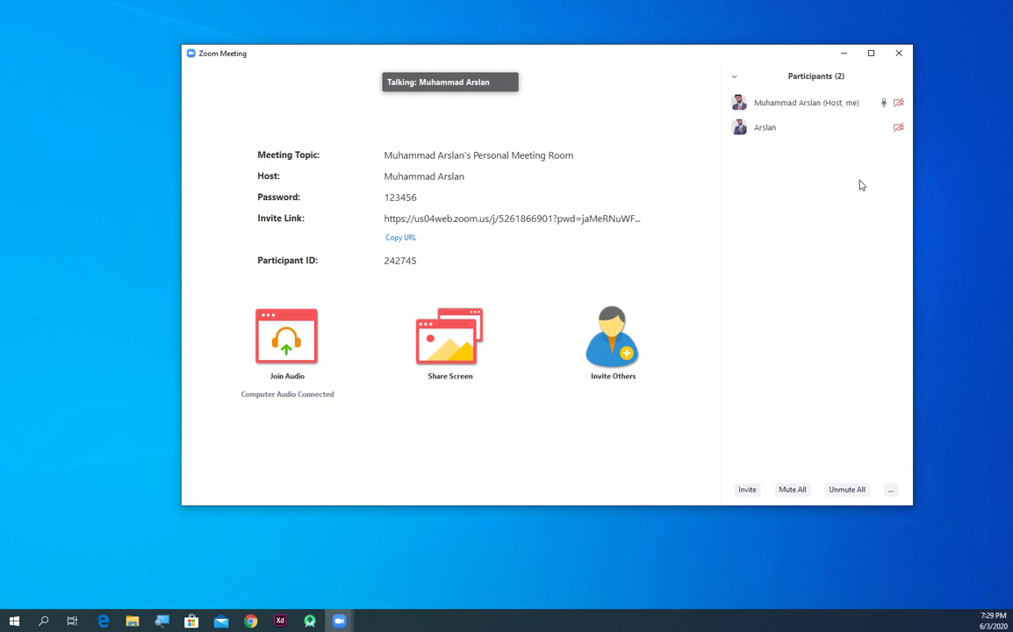
Review the screen-sharing sources, selecting Screen 1, Screen 2 and the Chrome window in turn, and close the selection without sharing.
{"action": "mouse_move", "coordinate": [414, 93]}
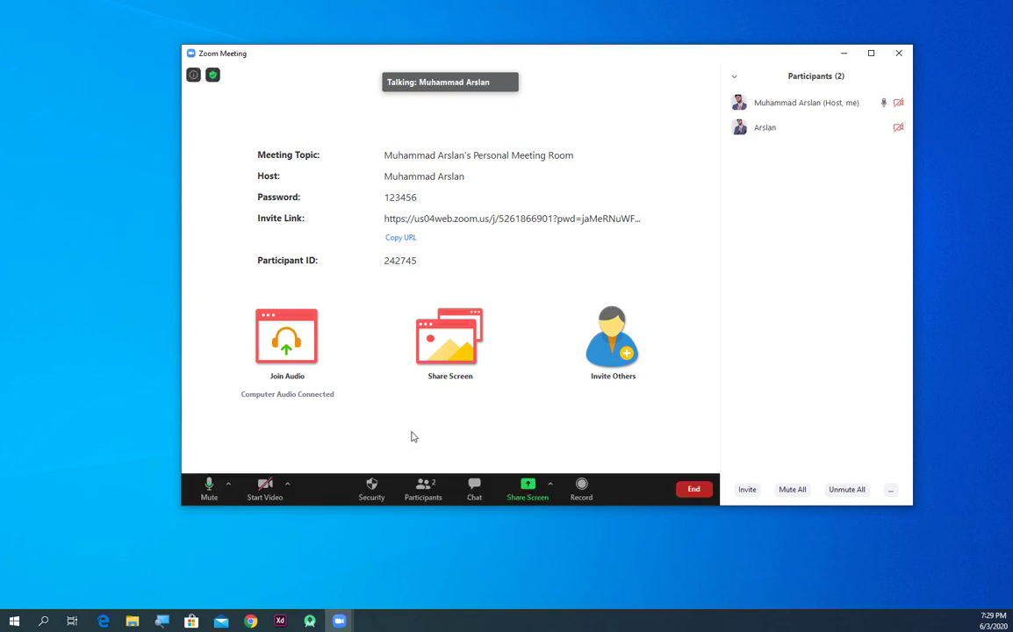
{"action": "left_click", "coordinate": [529, 487]}
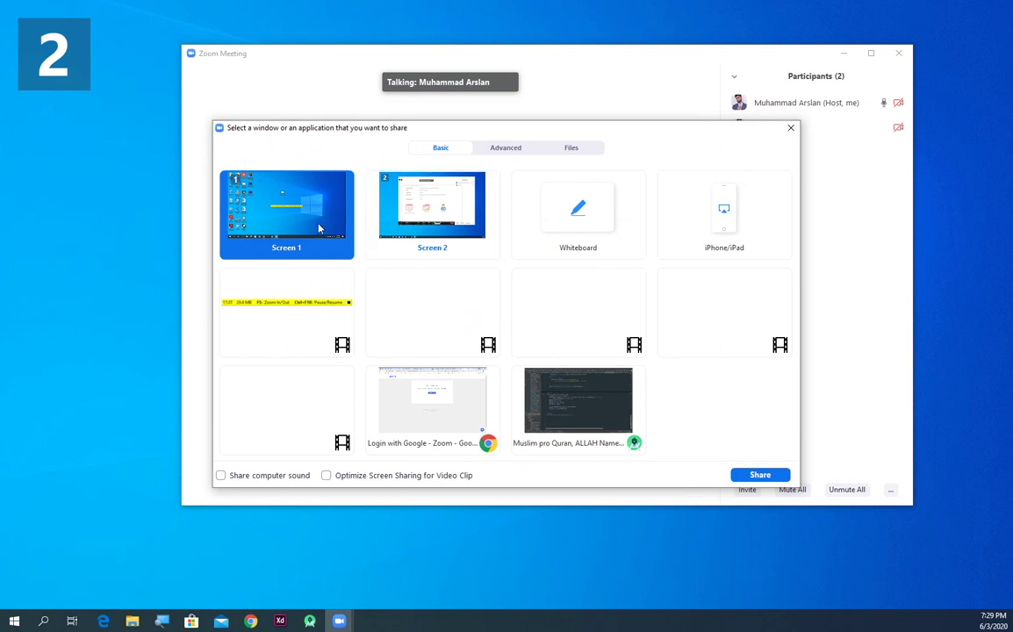
{"action": "left_click", "coordinate": [402, 211]}
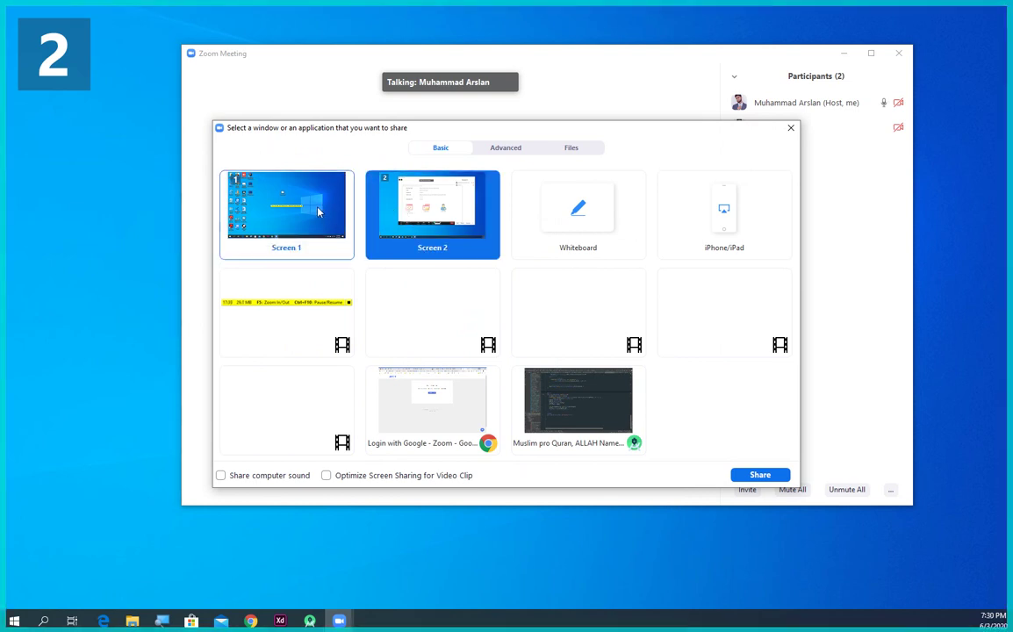
{"action": "left_click", "coordinate": [285, 186]}
{"action": "left_click", "coordinate": [406, 212]}
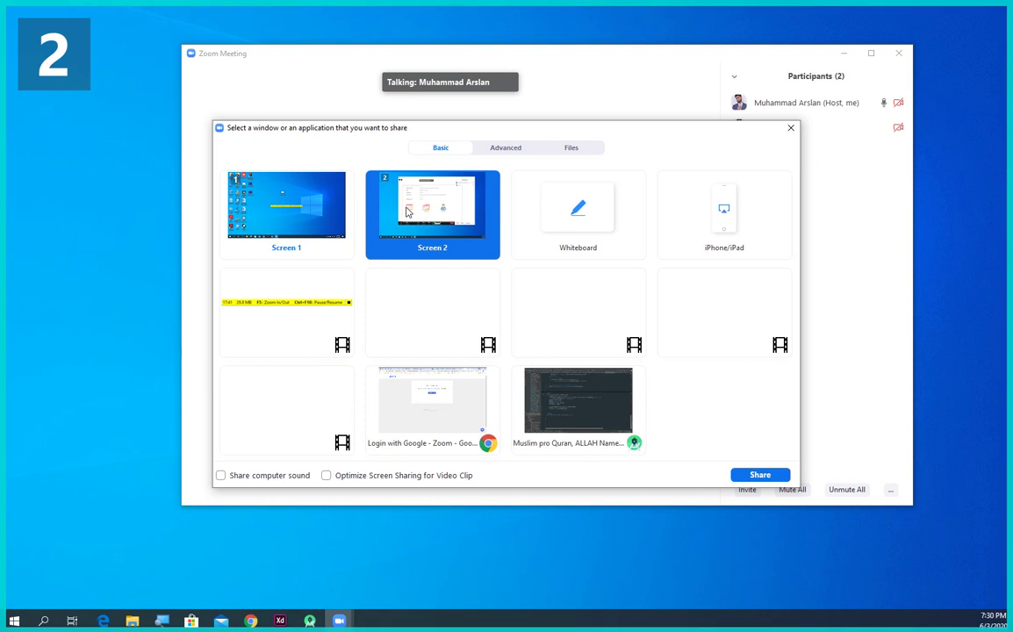
{"action": "left_click", "coordinate": [319, 221]}
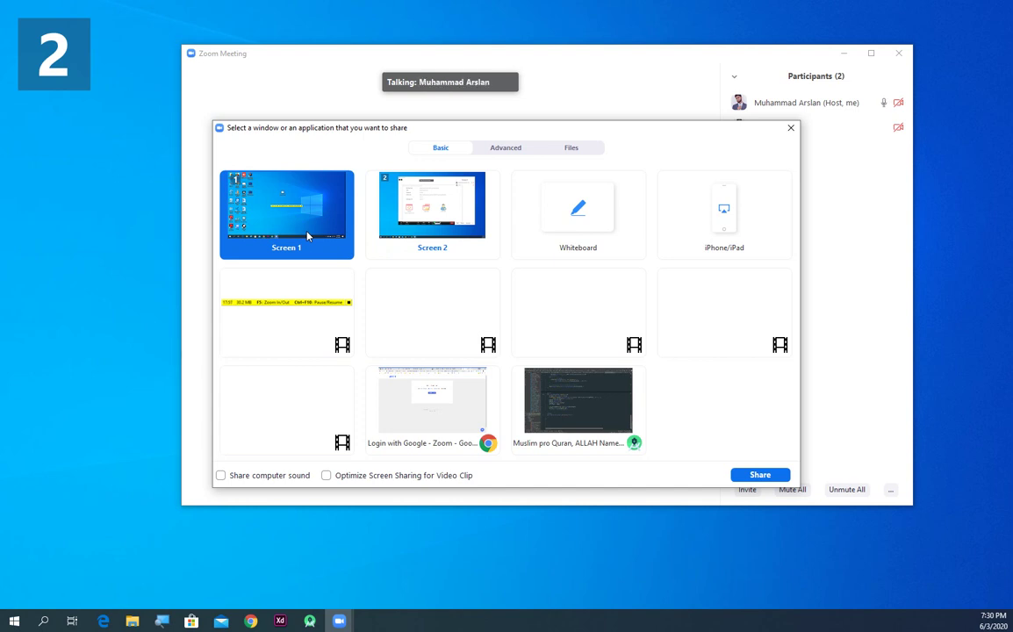
{"action": "left_click", "coordinate": [420, 411]}
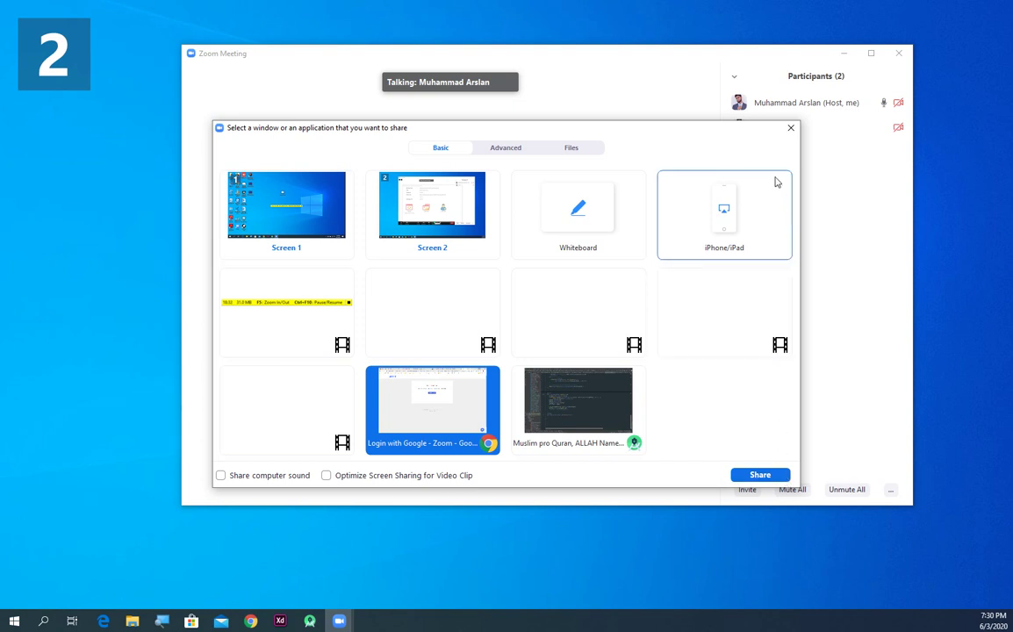
{"action": "left_click", "coordinate": [789, 128]}
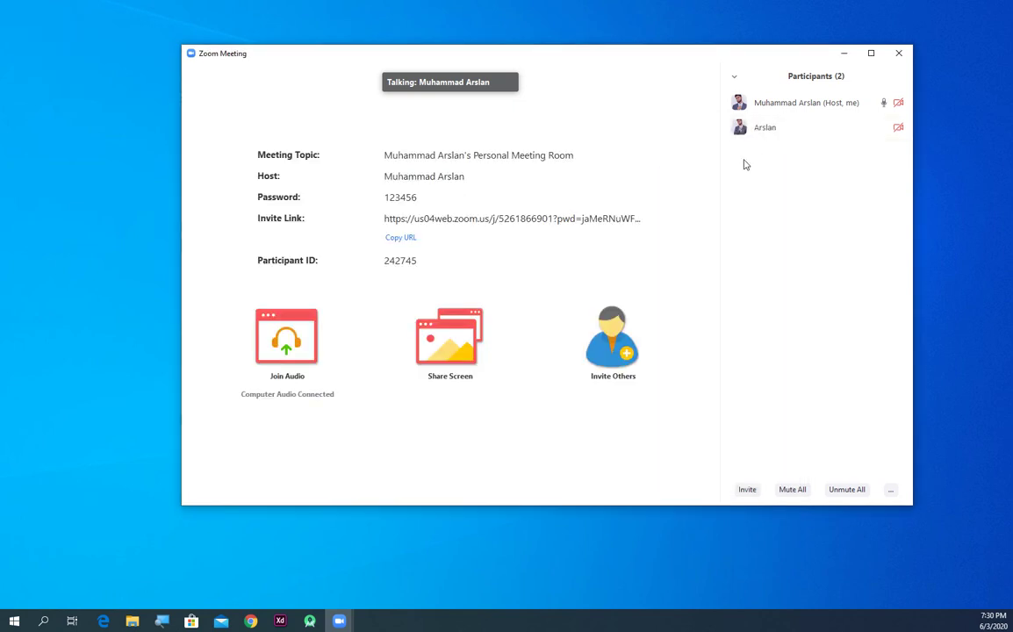
Share the Chrome window showing the "Login with Google - Zoom" page with the meeting.
{"action": "left_click", "coordinate": [455, 345]}
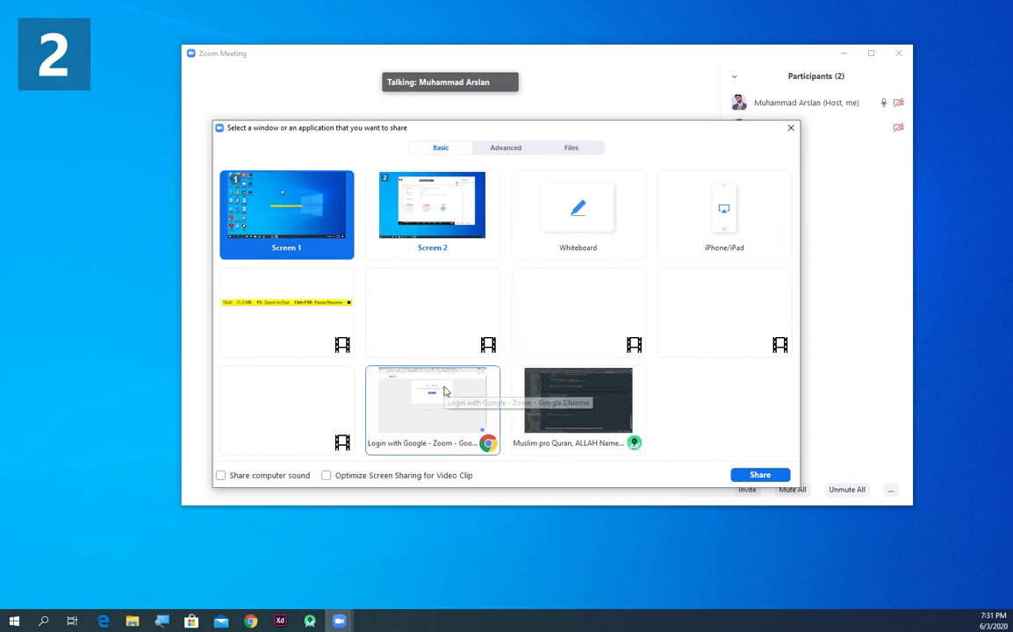
{"action": "left_click", "coordinate": [445, 391]}
{"action": "left_click", "coordinate": [747, 475]}
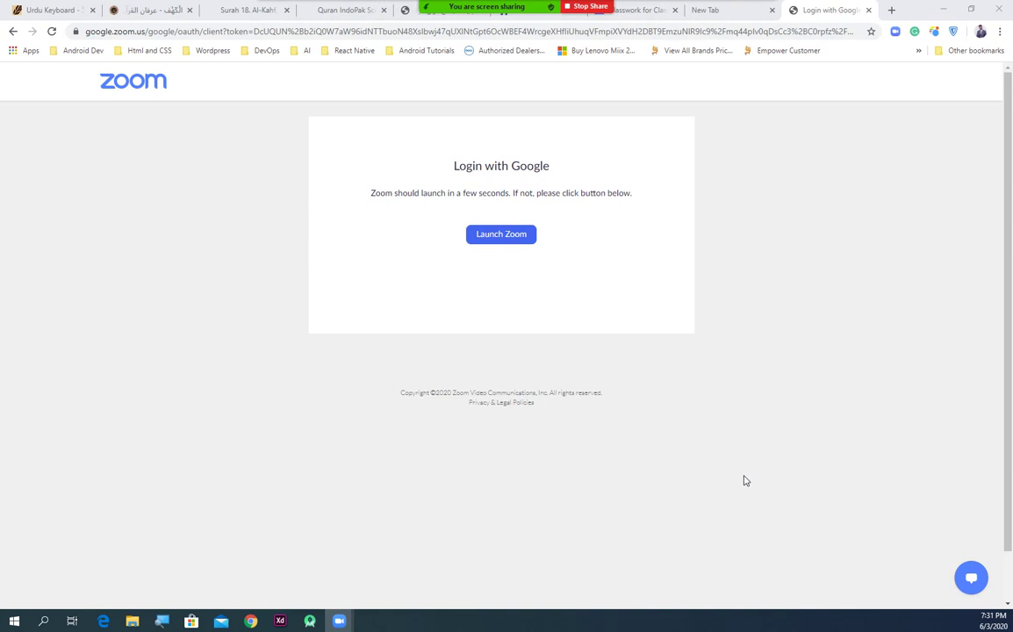
View the meeting controls available during screen sharing, and stop sharing the Chrome window.
{"action": "mouse_move", "coordinate": [566, 7]}
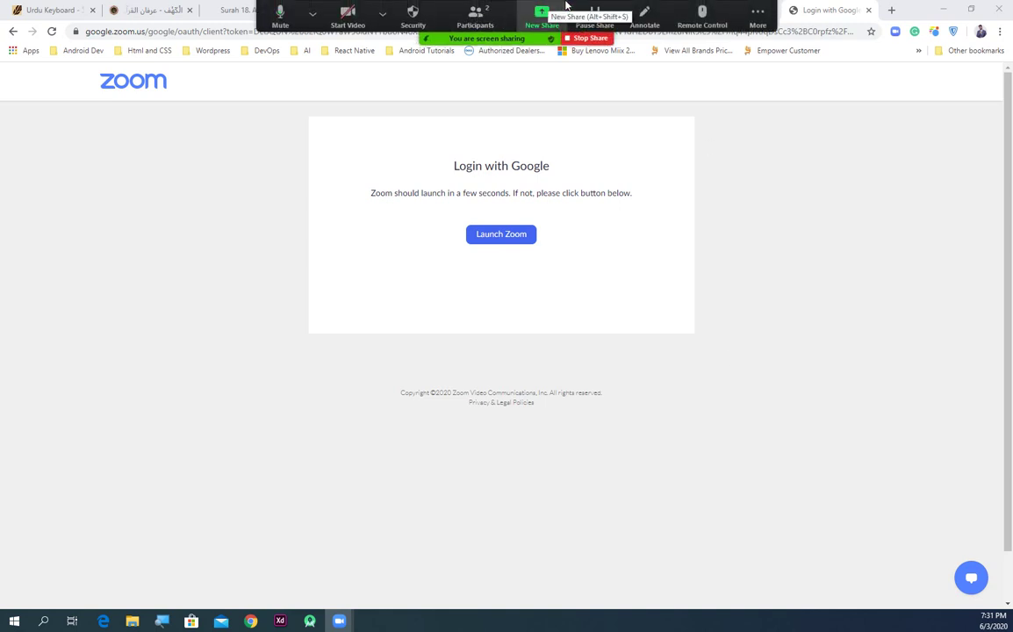
{"action": "left_click", "coordinate": [381, 13]}
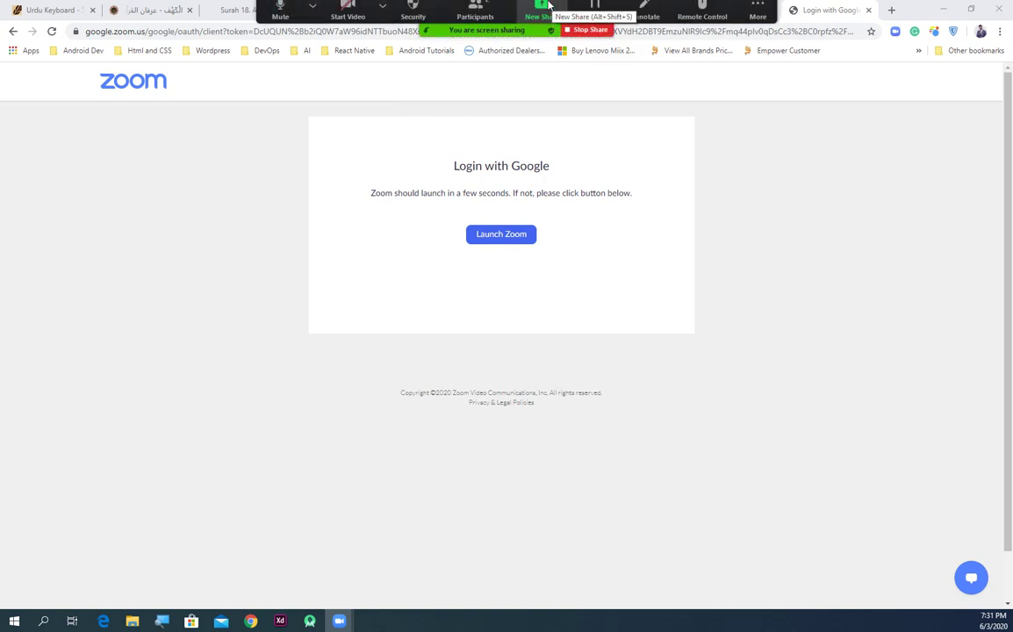
{"action": "left_click", "coordinate": [382, 13]}
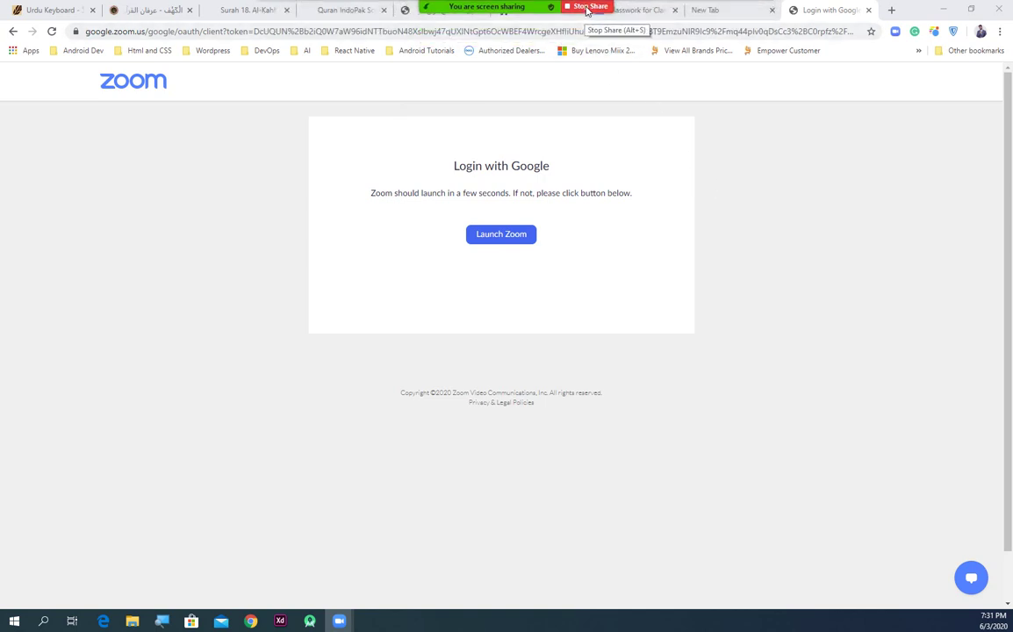
{"action": "left_click", "coordinate": [587, 9]}
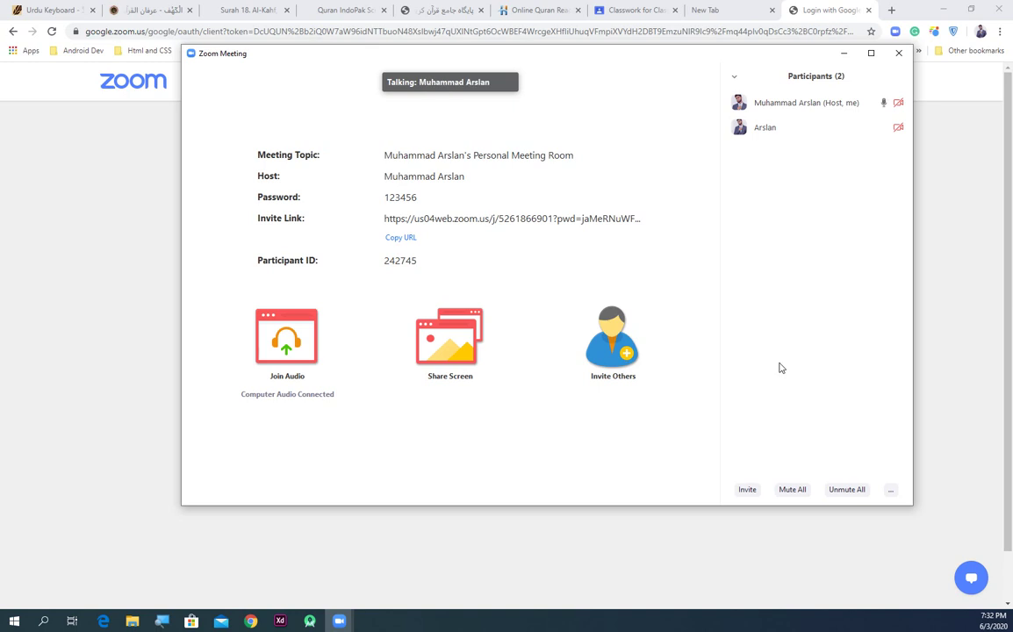
Unmute all participants, and mute all current and new participants while allowing them to unmute themselves.
{"action": "left_click", "coordinate": [848, 498]}
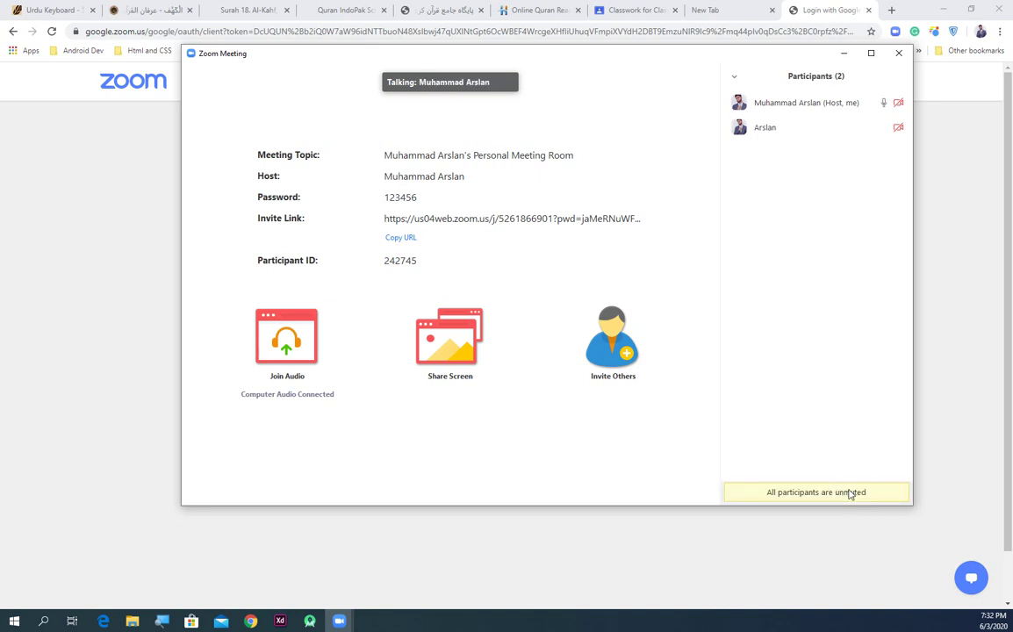
{"action": "left_click", "coordinate": [790, 491]}
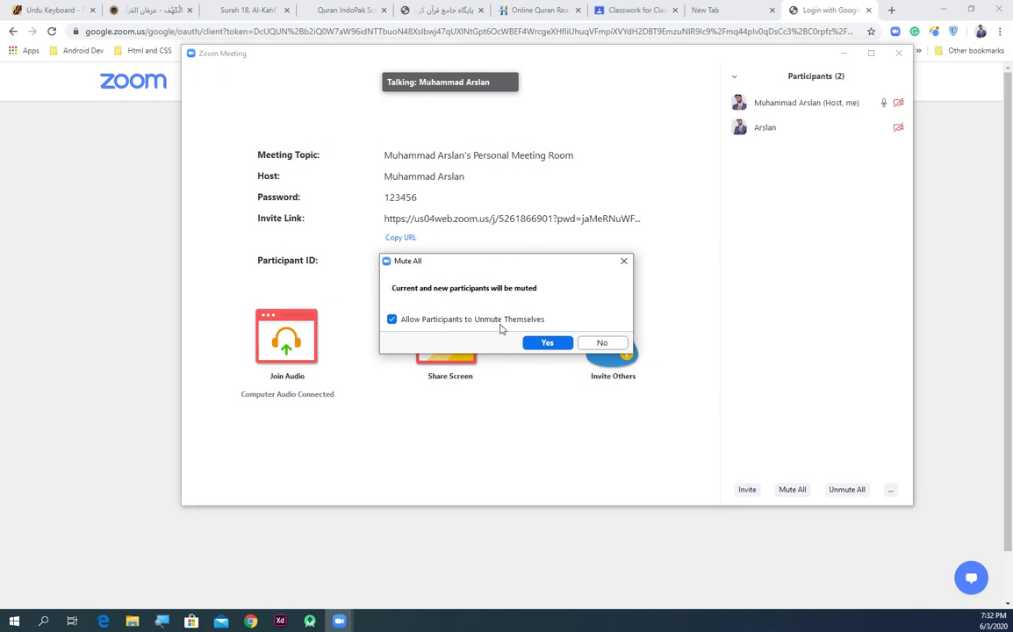
{"action": "left_click", "coordinate": [547, 342]}
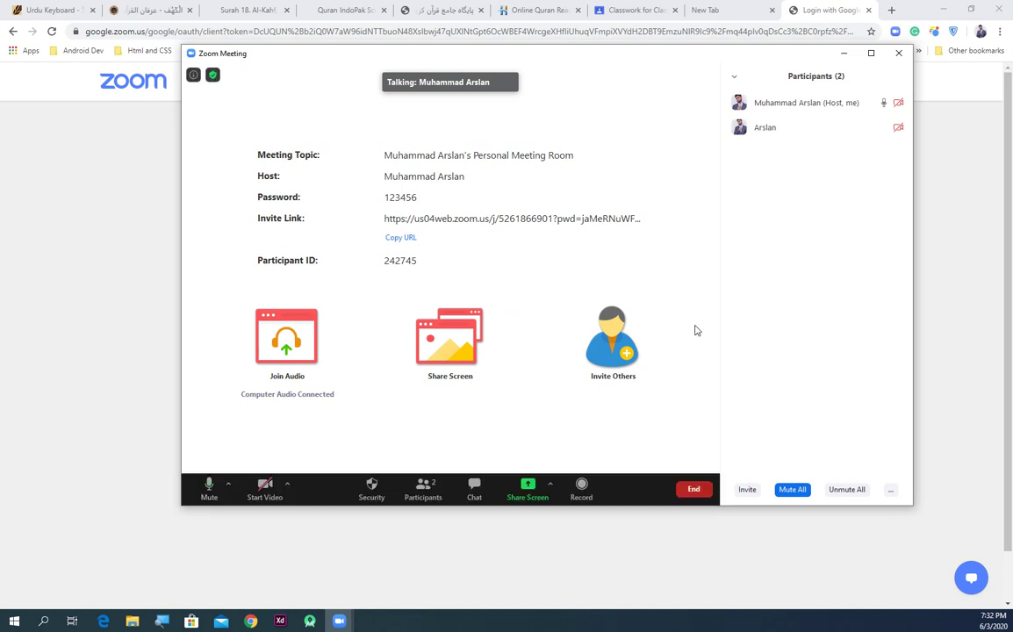
Mute all current and new participants without allowing them to unmute themselves.
{"action": "left_click", "coordinate": [793, 490]}
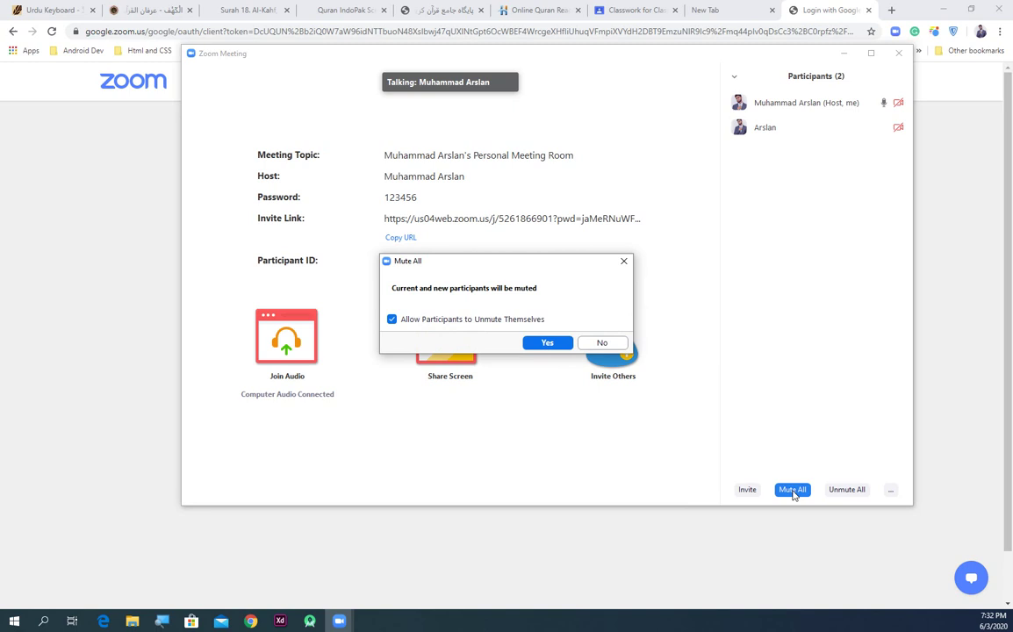
{"action": "left_click", "coordinate": [392, 321]}
{"action": "left_click", "coordinate": [544, 342]}
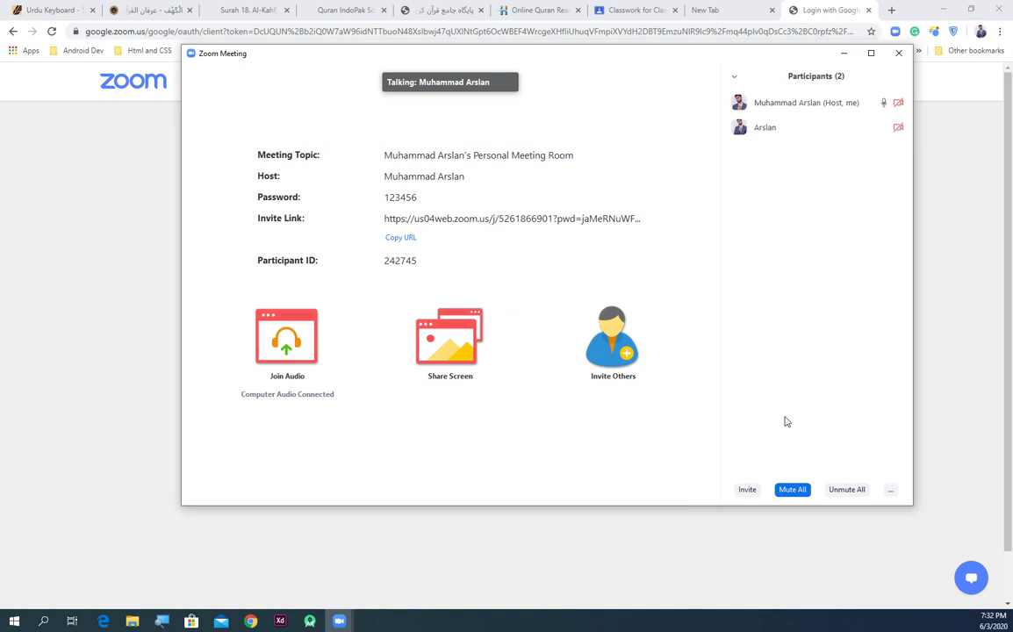
Examine the meeting's security options and the available screen-sharing sources, closing both without changing anything.
{"action": "mouse_move", "coordinate": [584, 433]}
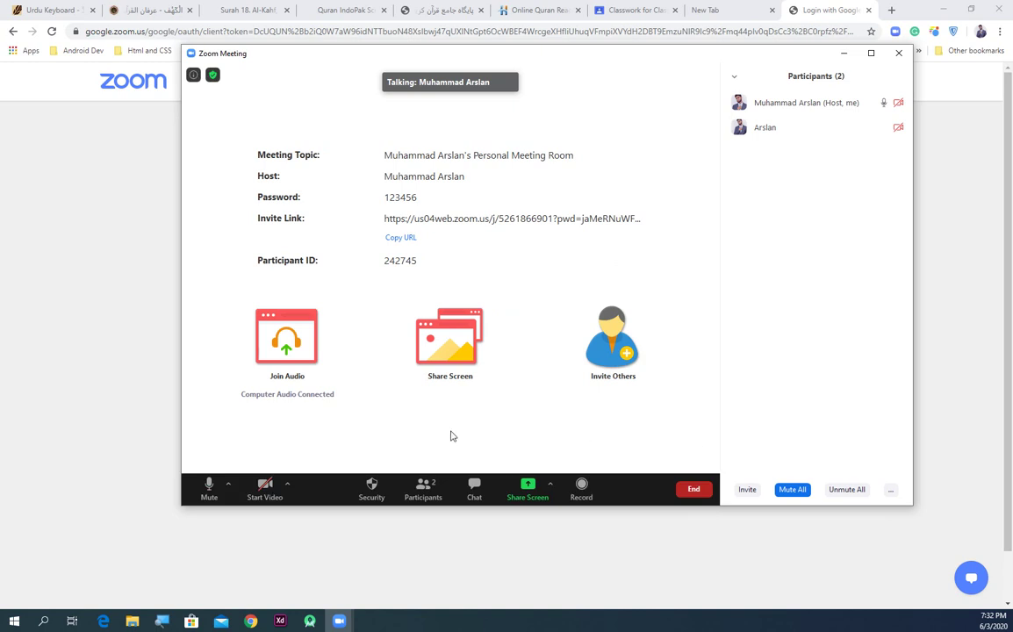
{"action": "left_click", "coordinate": [373, 485]}
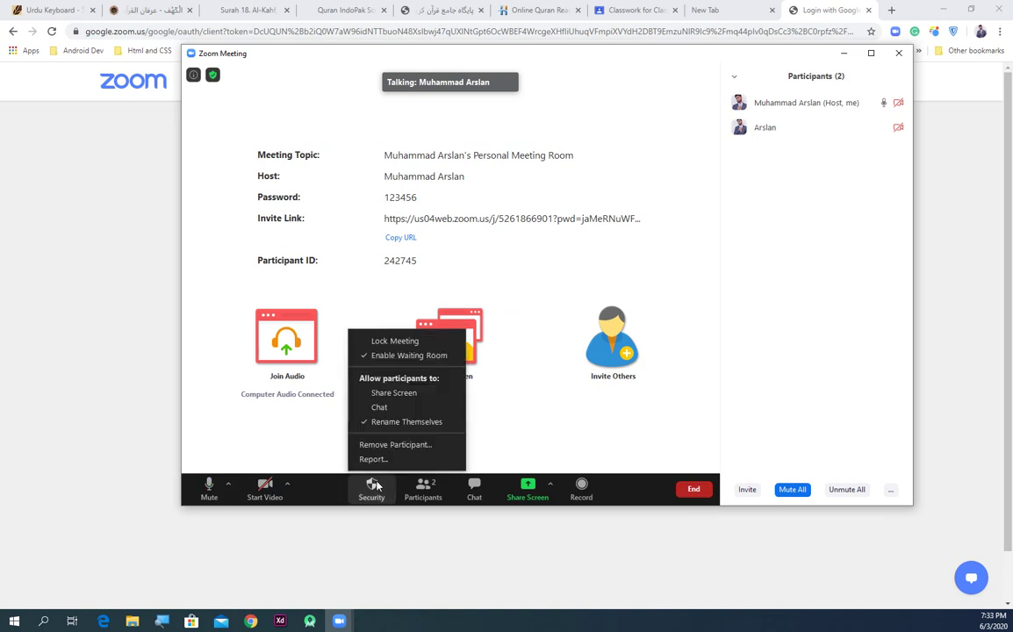
{"action": "left_click", "coordinate": [544, 418]}
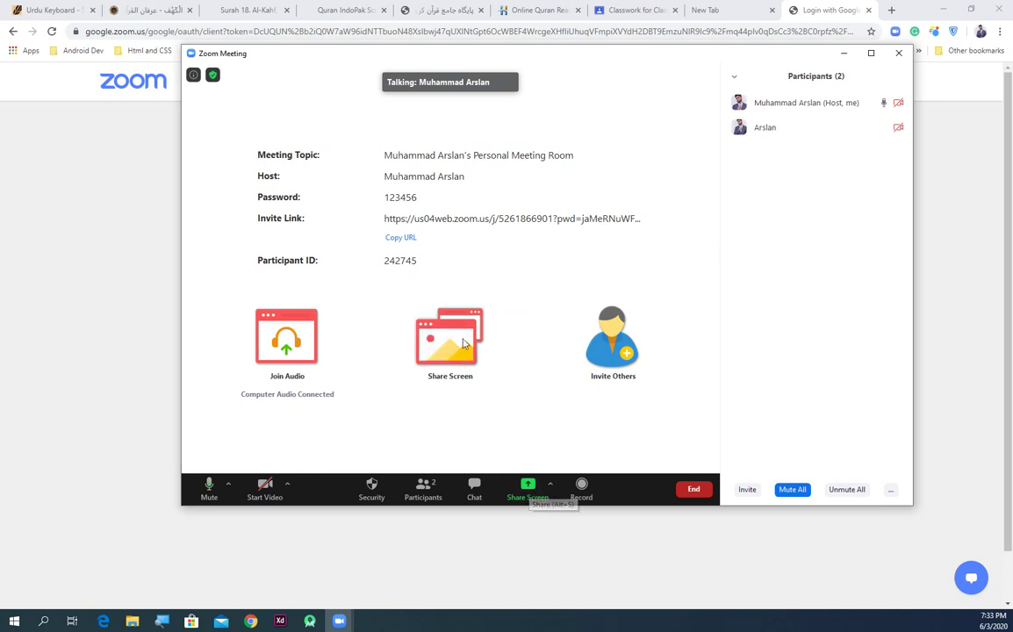
{"action": "left_click", "coordinate": [528, 492]}
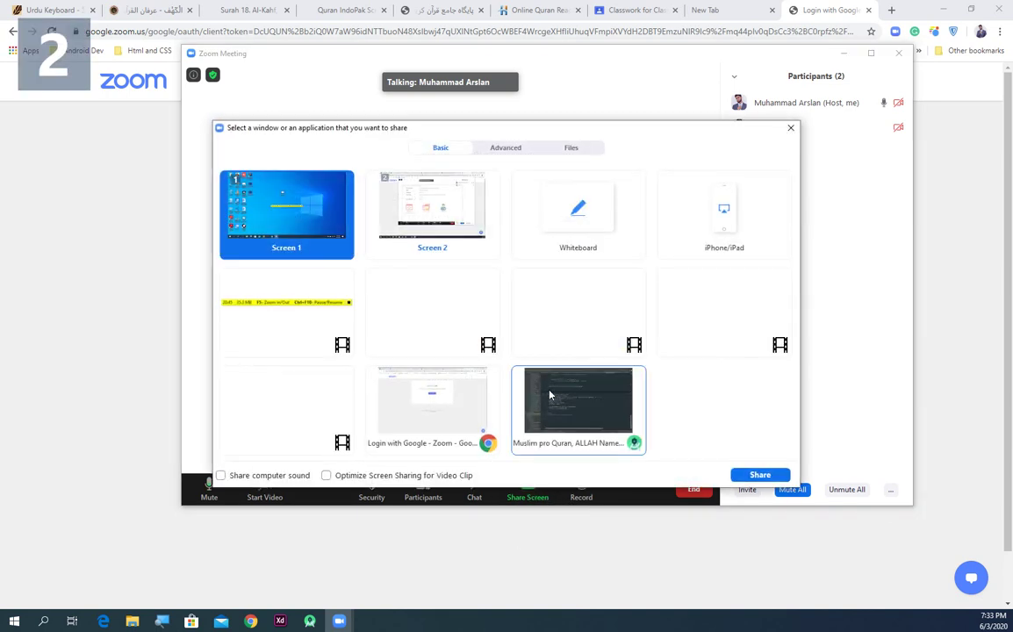
{"action": "left_click", "coordinate": [790, 128]}
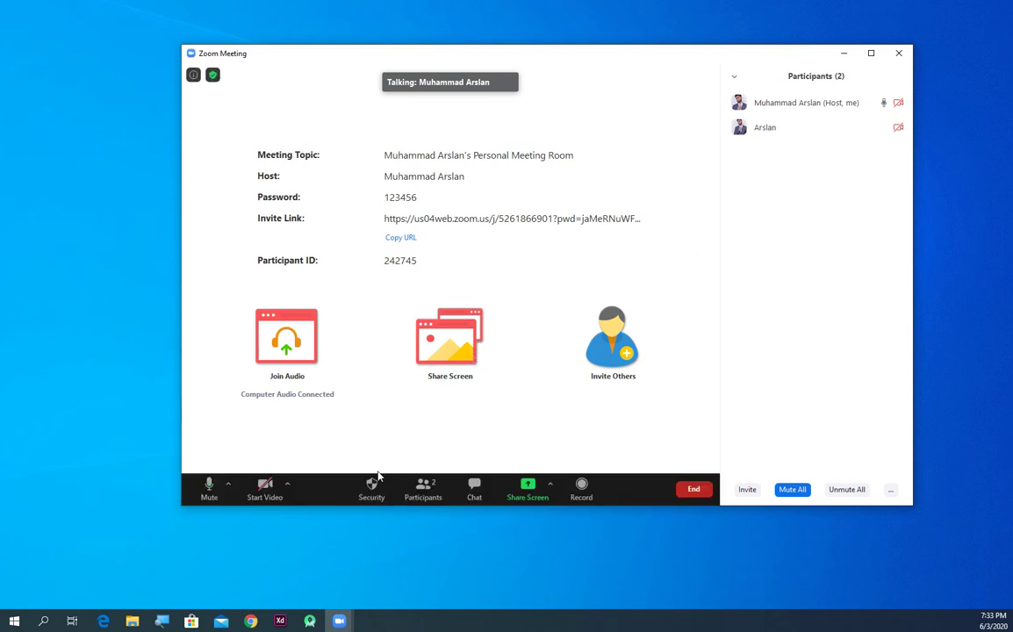
Allow participants to chat in the security settings, and show and hide the group chat.
{"action": "left_click", "coordinate": [372, 490]}
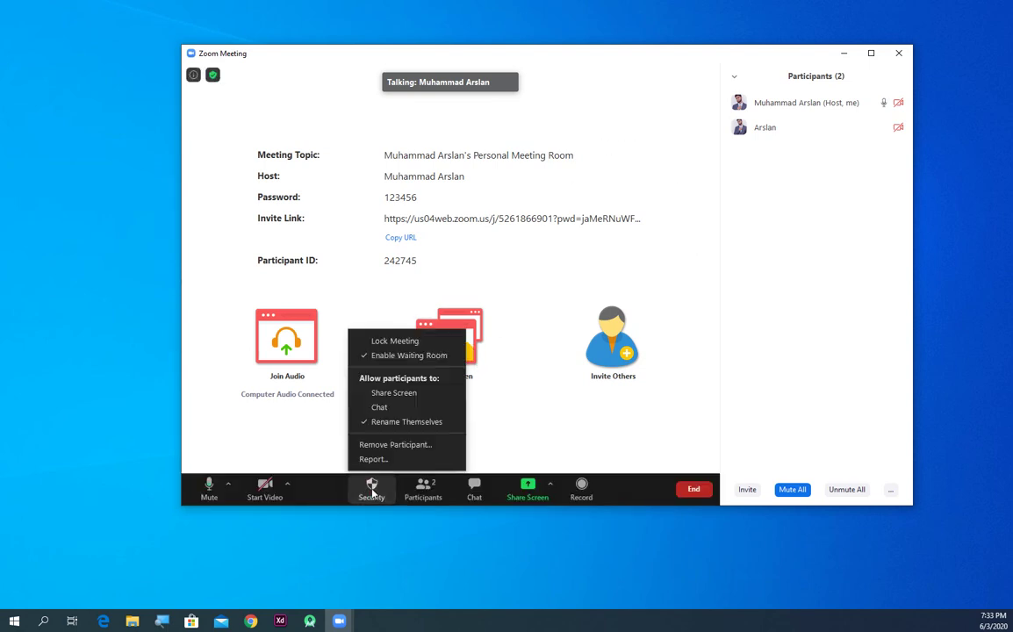
{"action": "left_click", "coordinate": [397, 412]}
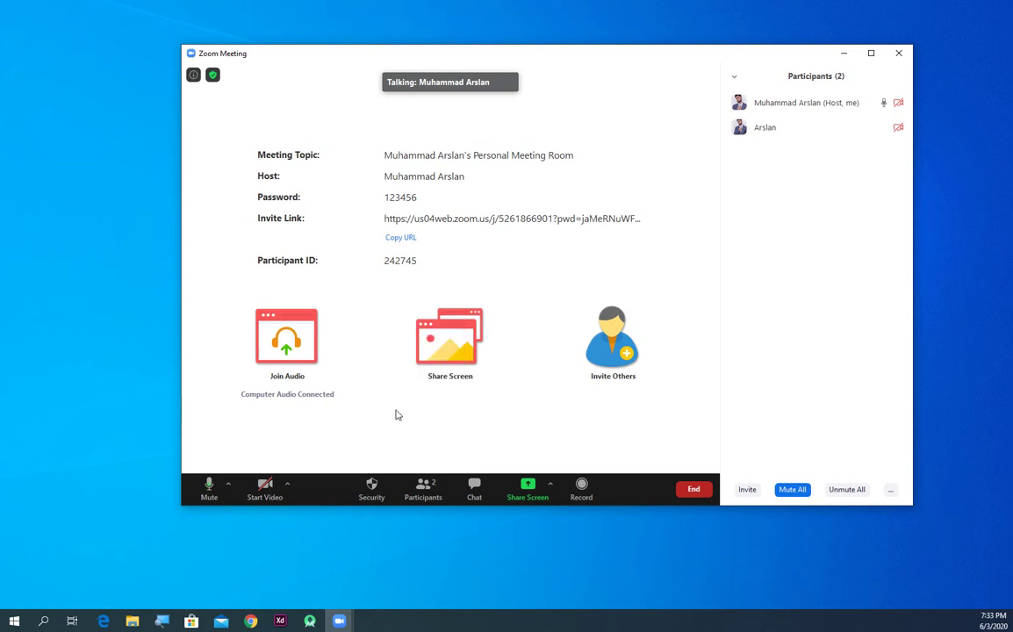
{"action": "left_click", "coordinate": [475, 489]}
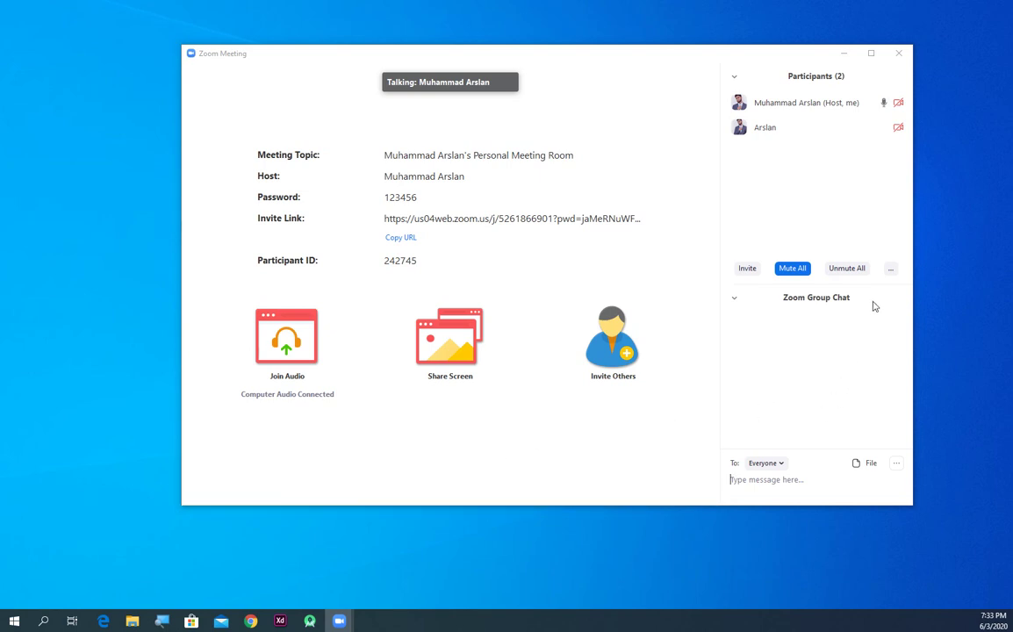
{"action": "mouse_move", "coordinate": [557, 438]}
{"action": "left_click", "coordinate": [478, 485]}
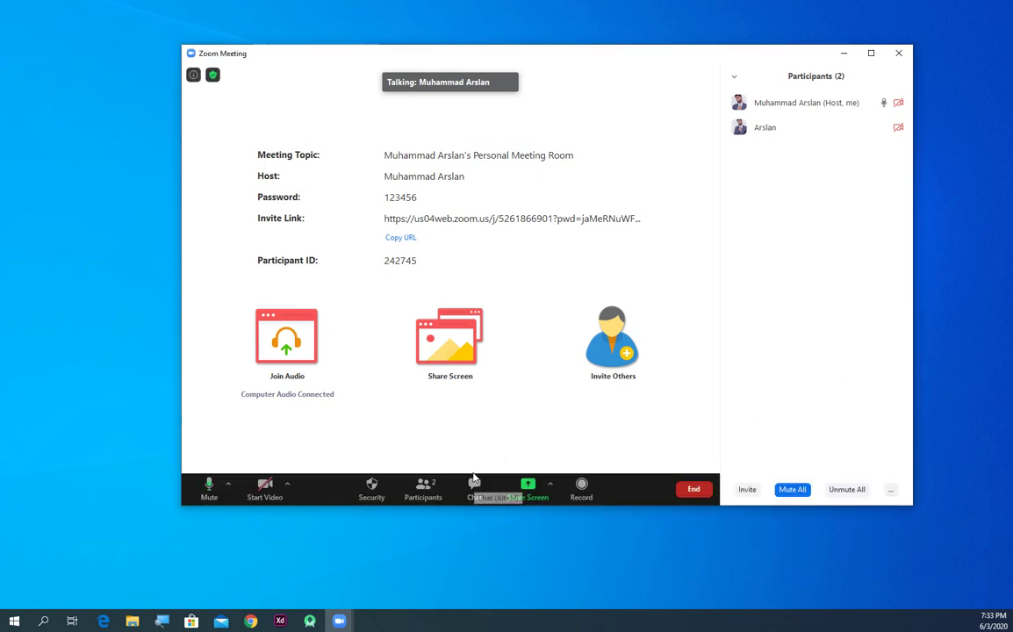
Withdraw the participants' permission to chat, and review their Share Screen permission in the security settings.
{"action": "left_click", "coordinate": [384, 488]}
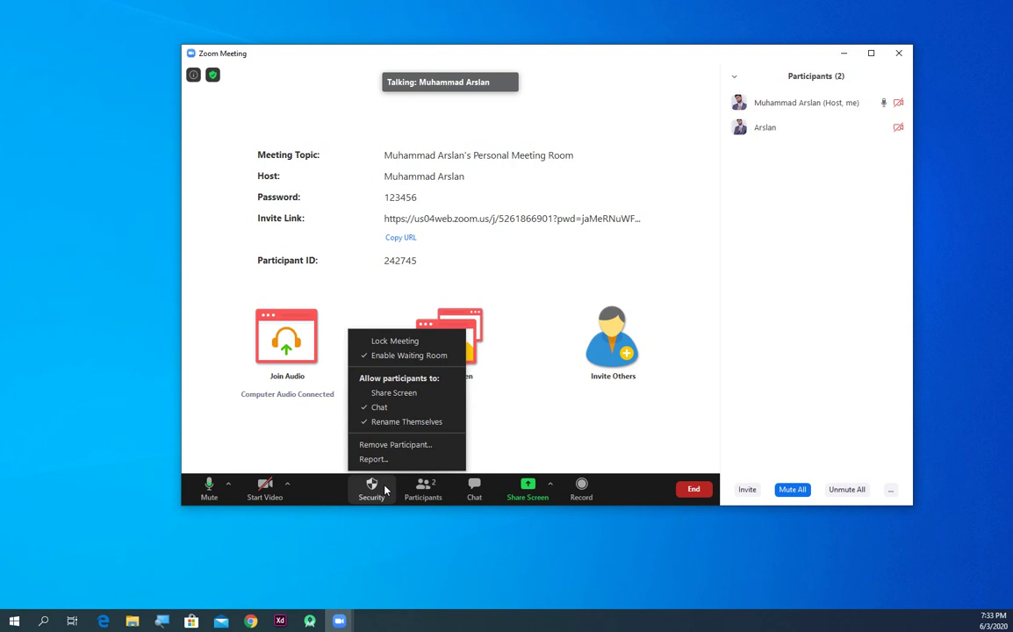
{"action": "left_click", "coordinate": [357, 408]}
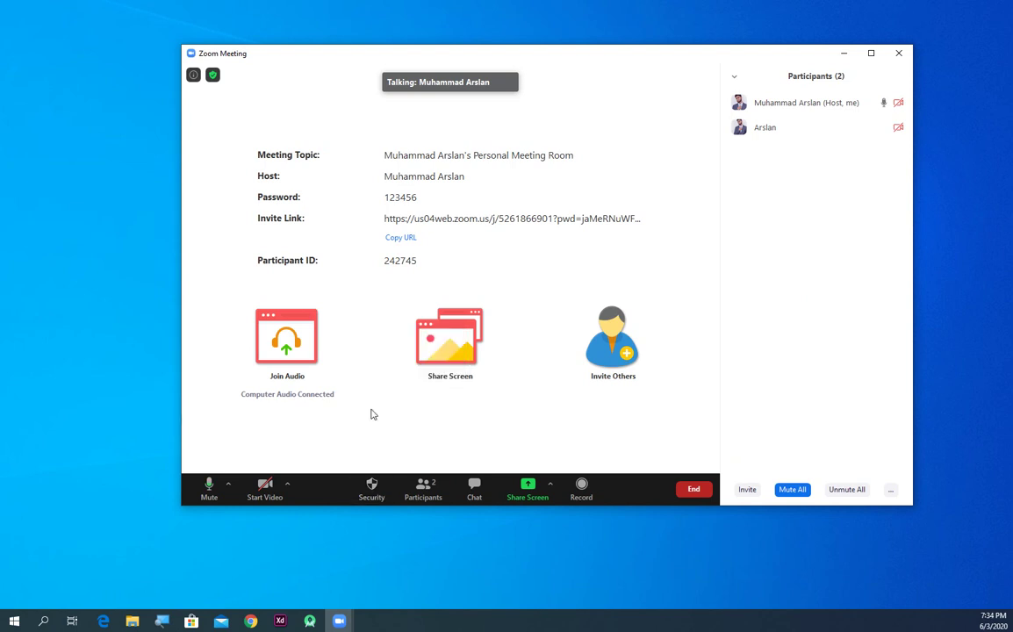
{"action": "left_click", "coordinate": [373, 484]}
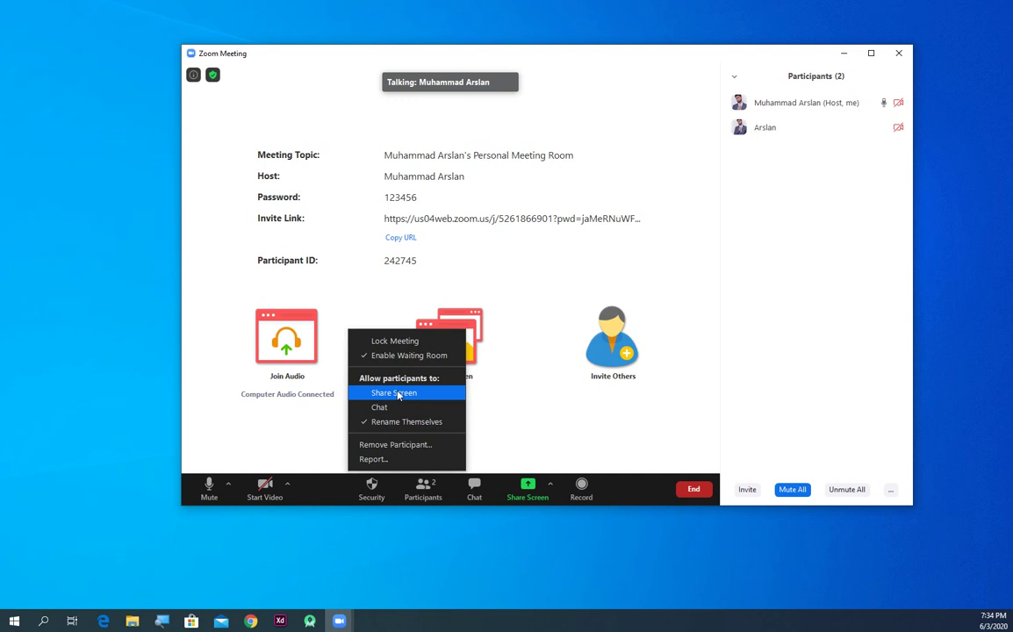
{"action": "left_click", "coordinate": [522, 411]}
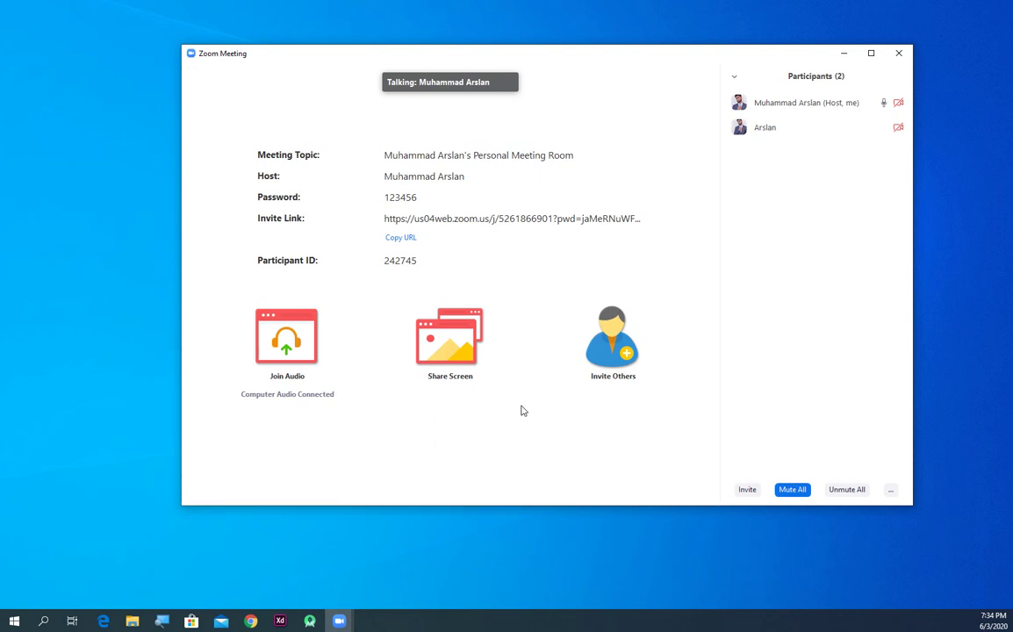
Share a whiteboard with the meeting and draw a red freehand squiggle down its left side.
{"action": "mouse_move", "coordinate": [518, 470]}
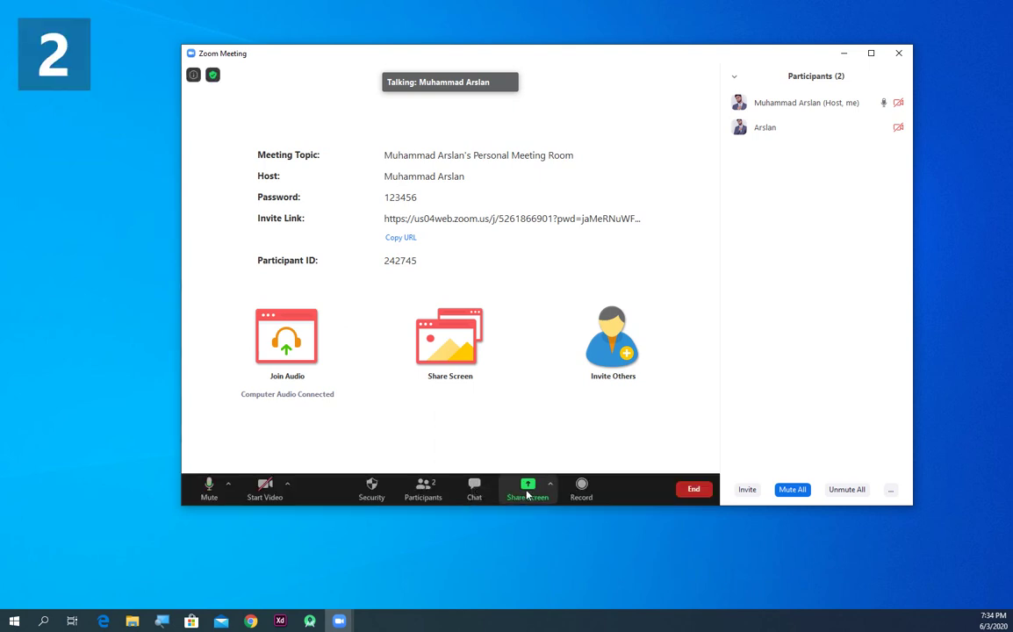
{"action": "left_click", "coordinate": [527, 496]}
{"action": "left_click", "coordinate": [562, 200]}
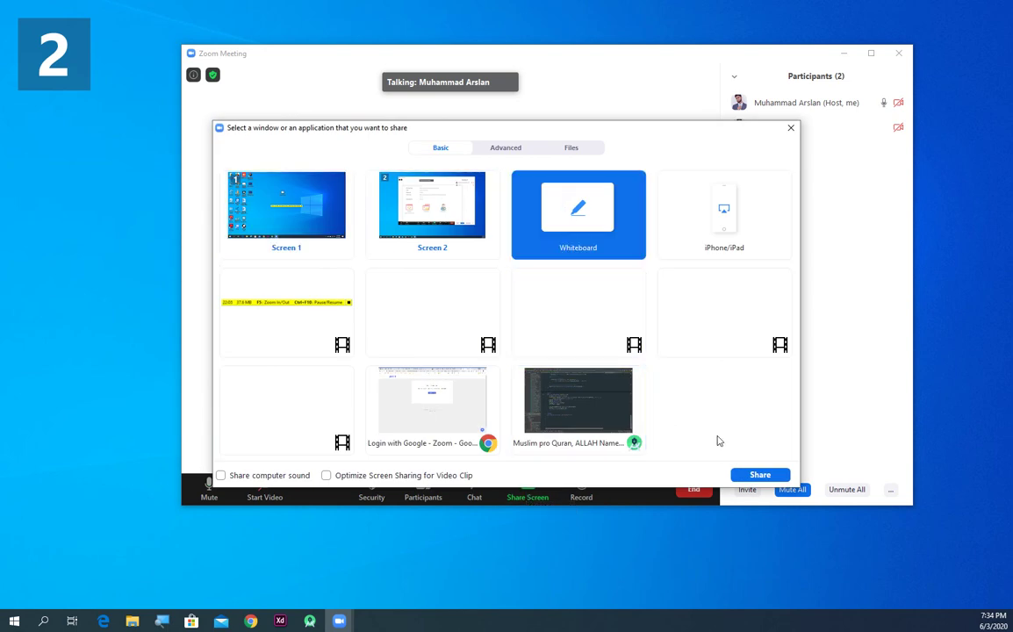
{"action": "left_click", "coordinate": [753, 474]}
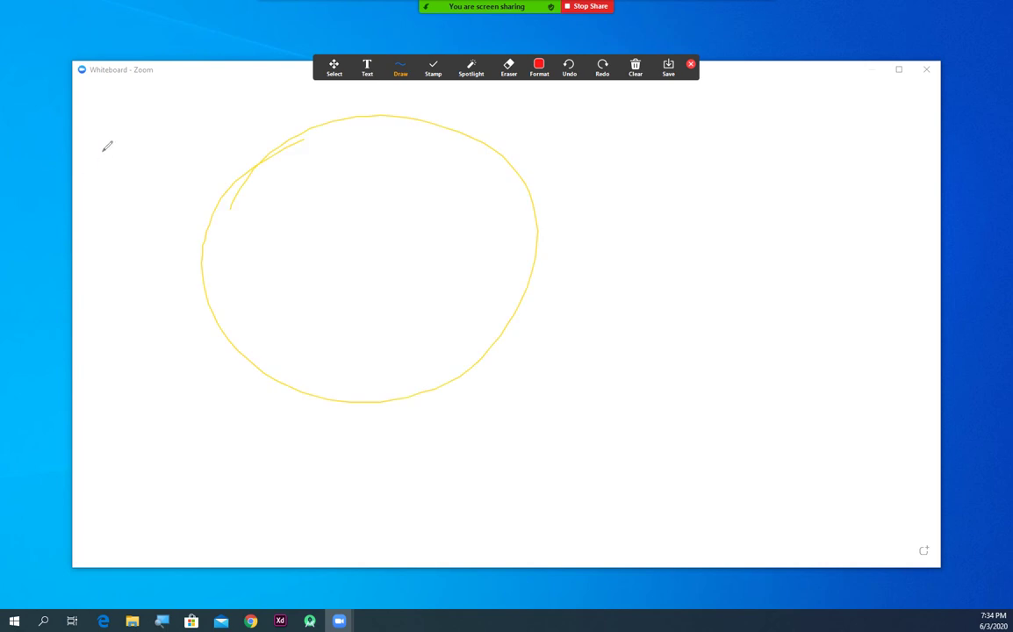
{"action": "mouse_move", "coordinate": [118, 155]}
{"action": "left_mouse_down"}
{"action": "mouse_move", "coordinate": [163, 185]}
{"action": "mouse_move", "coordinate": [138, 276]}
{"action": "mouse_move", "coordinate": [138, 365]}
{"action": "mouse_move", "coordinate": [180, 383]}
{"action": "left_mouse_up"}
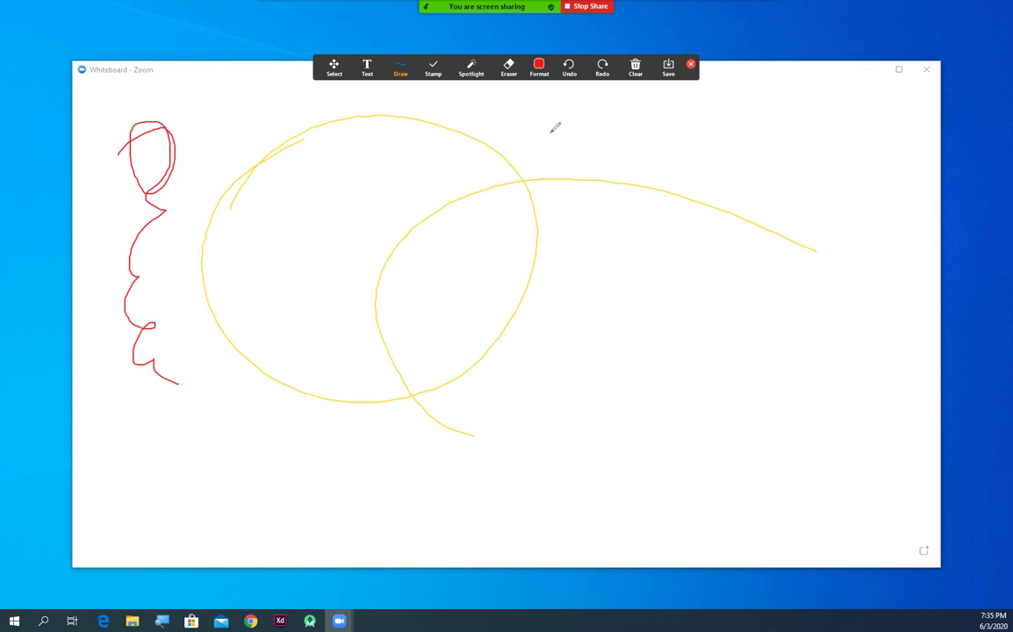
Clear all drawings from the shared whiteboard and stop sharing it.
{"action": "left_click", "coordinate": [635, 69]}
{"action": "left_click", "coordinate": [641, 92]}
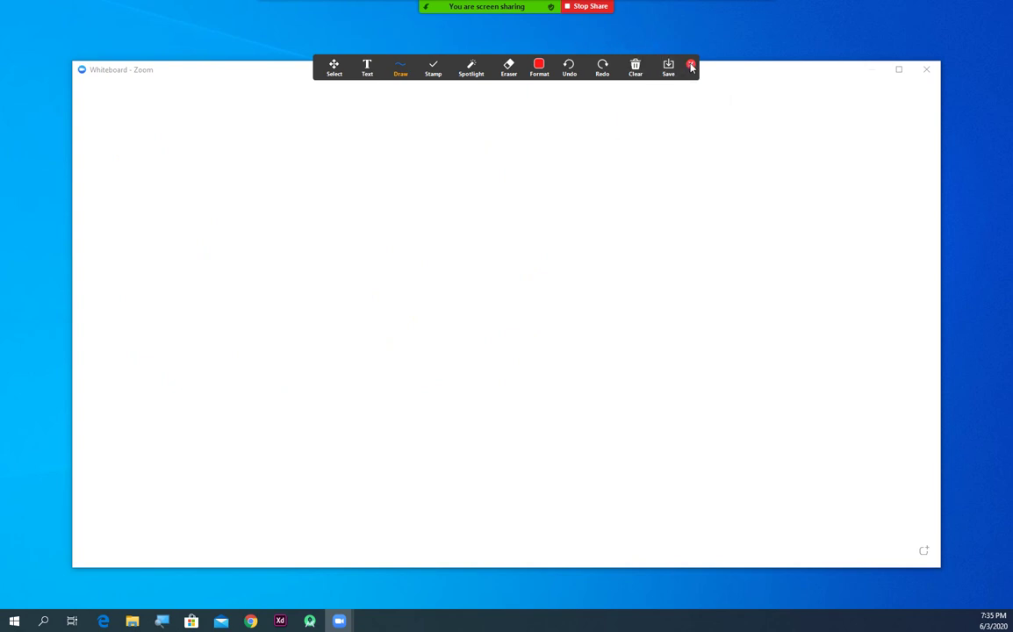
{"action": "left_click", "coordinate": [586, 8]}
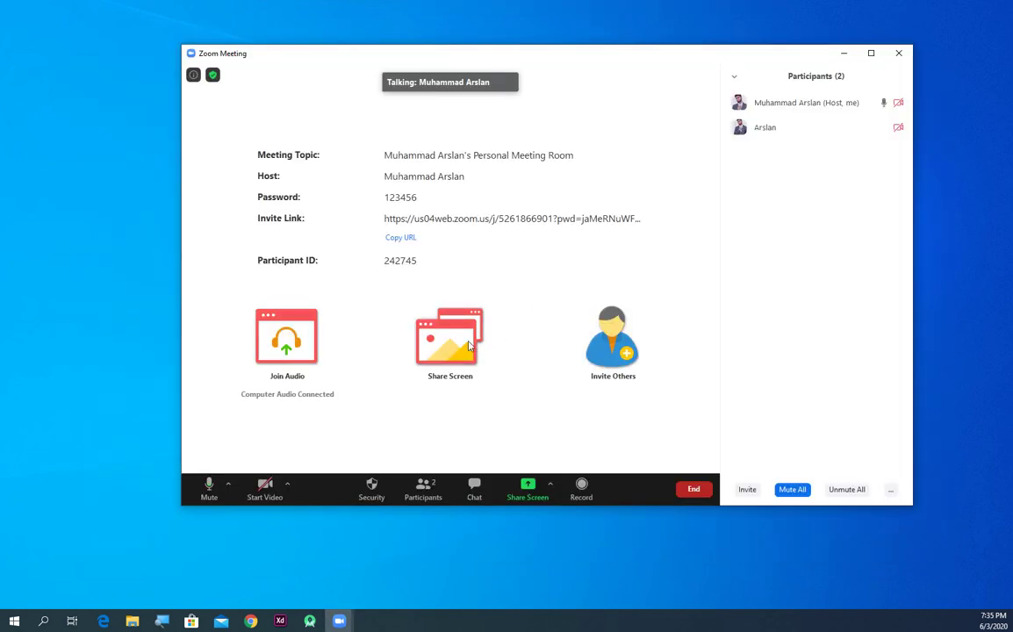
Share the whiteboard again, disable participants' annotation on it, and end the share.
{"action": "left_click", "coordinate": [470, 345]}
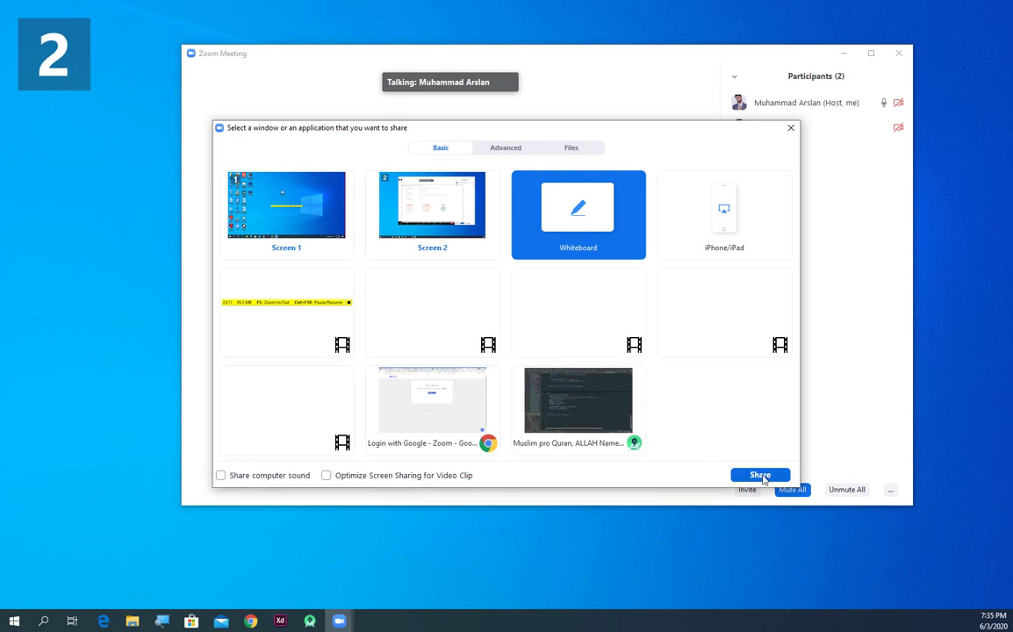
{"action": "left_click", "coordinate": [761, 477]}
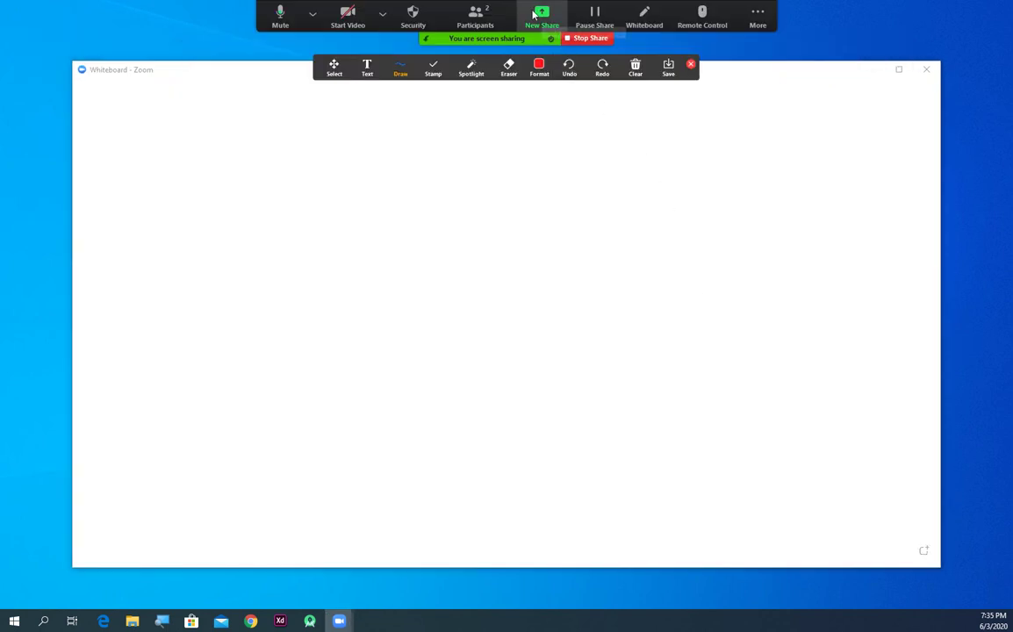
{"action": "left_click", "coordinate": [383, 13]}
{"action": "left_click", "coordinate": [398, 11]}
{"action": "left_click", "coordinate": [761, 17]}
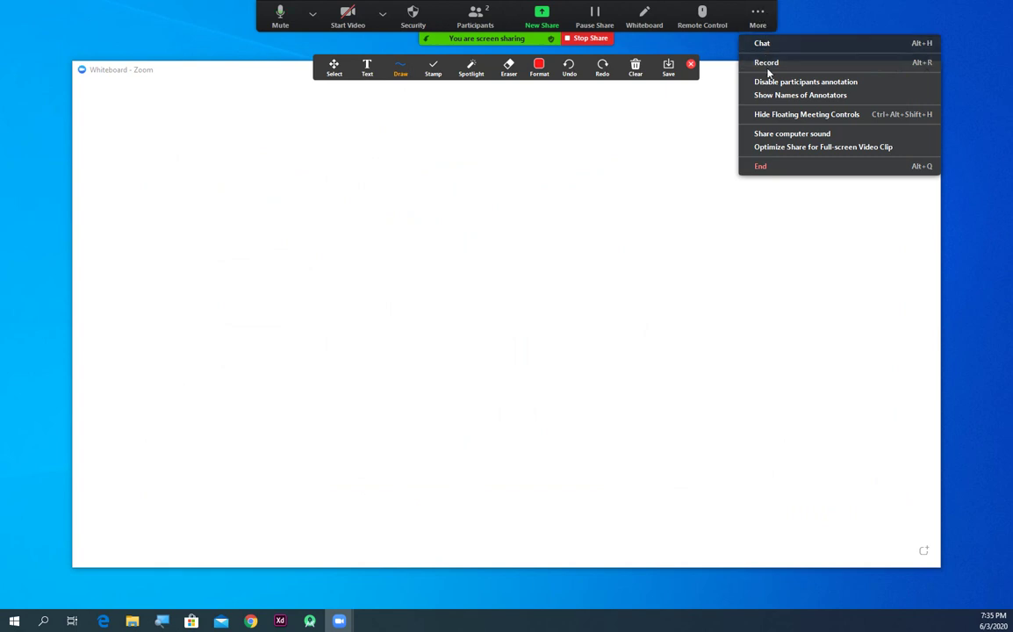
{"action": "left_click", "coordinate": [875, 83]}
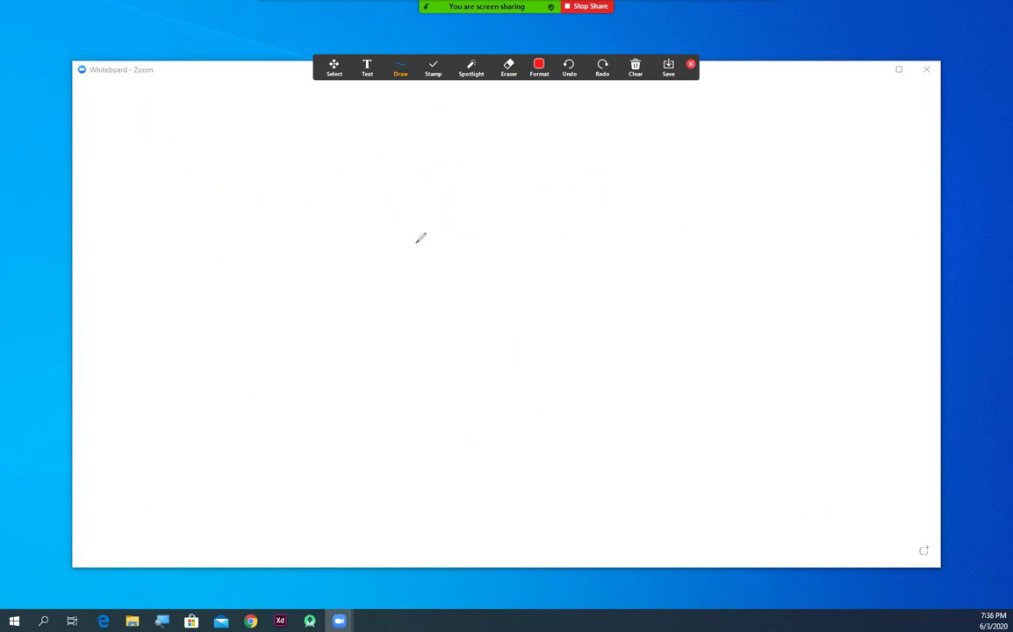
{"action": "left_click", "coordinate": [636, 67]}
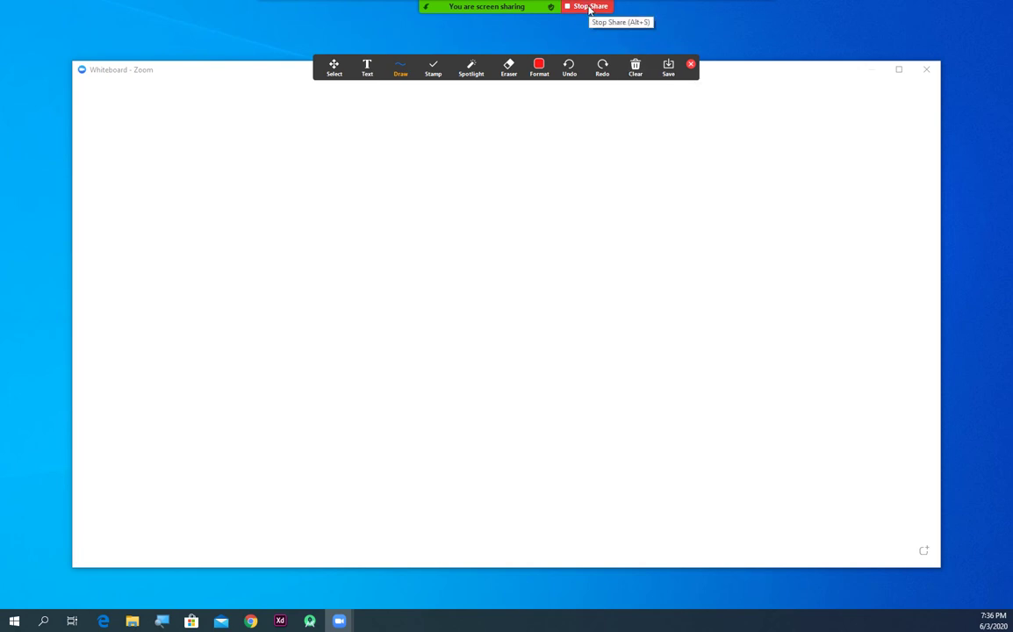
{"action": "left_click", "coordinate": [589, 7]}
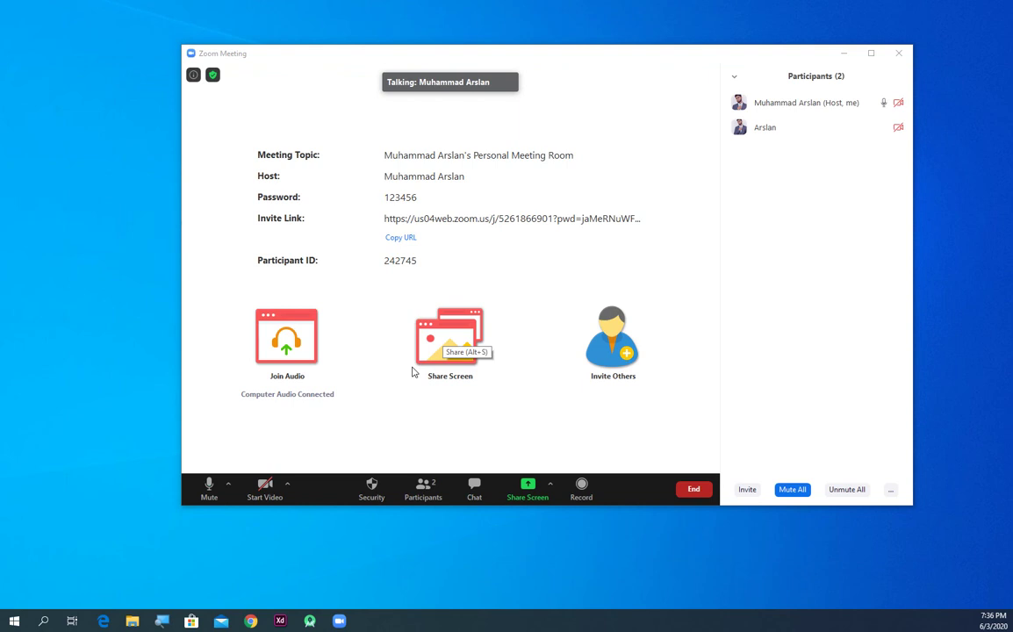
Examine the meeting-wide participant options and the other participant's individual options, closing both without changing anything.
{"action": "left_click", "coordinate": [890, 489]}
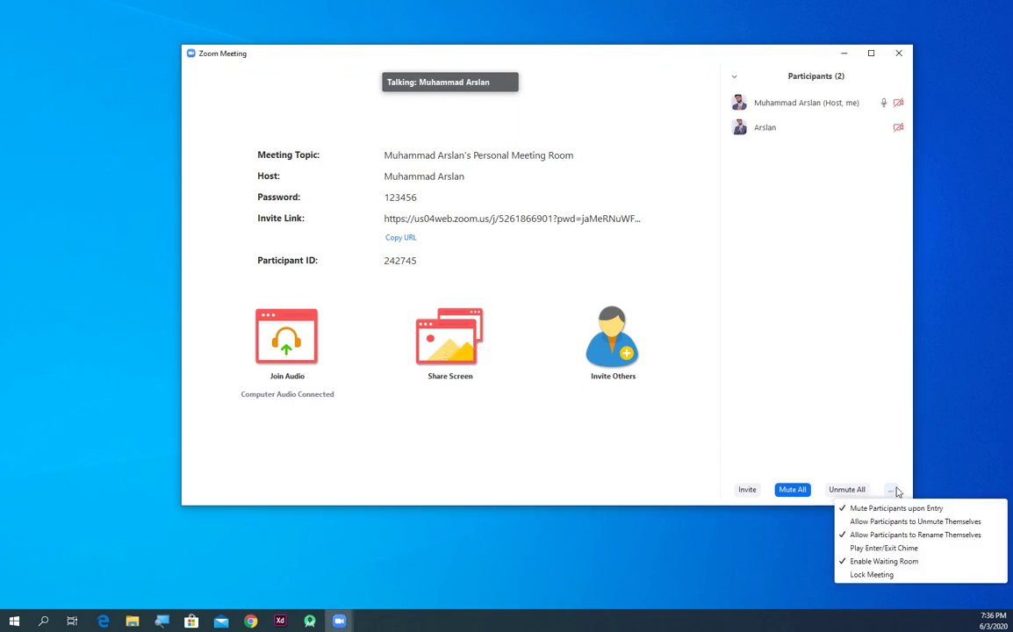
{"action": "left_click", "coordinate": [694, 387]}
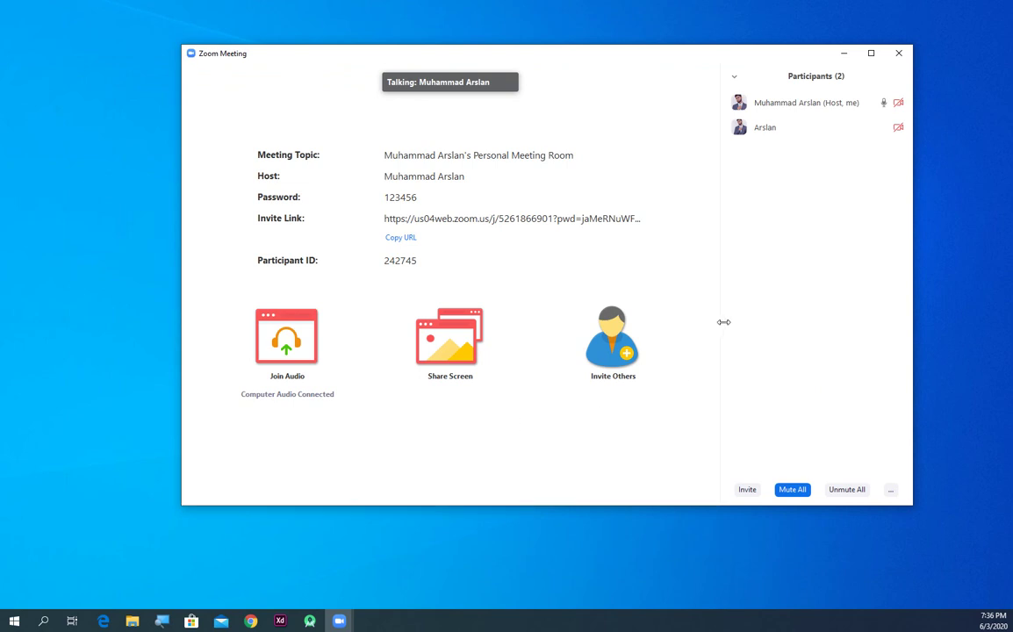
{"action": "mouse_move", "coordinate": [812, 124]}
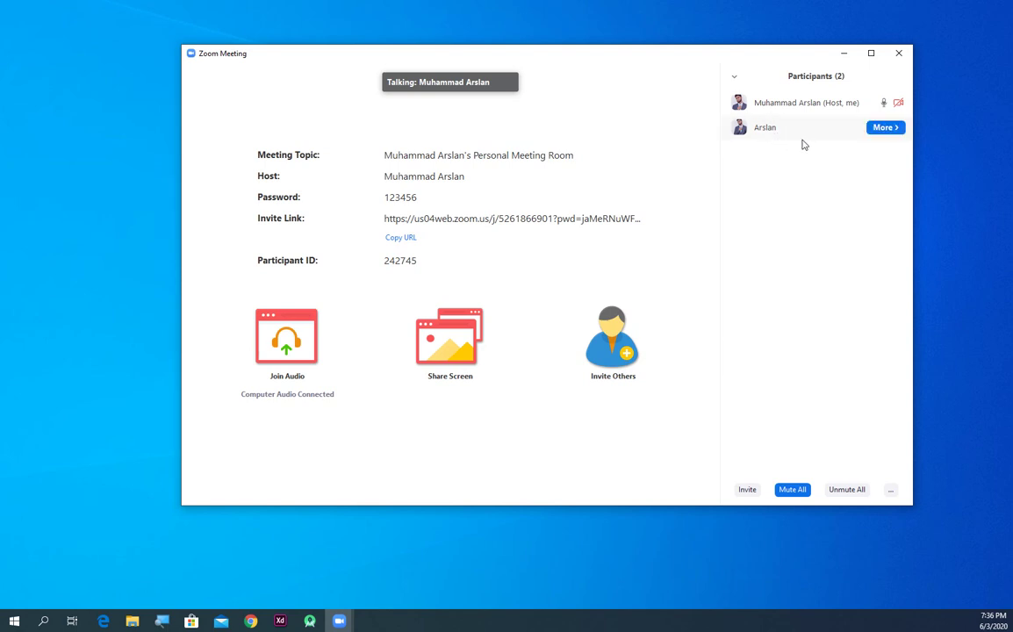
{"action": "left_click", "coordinate": [883, 128]}
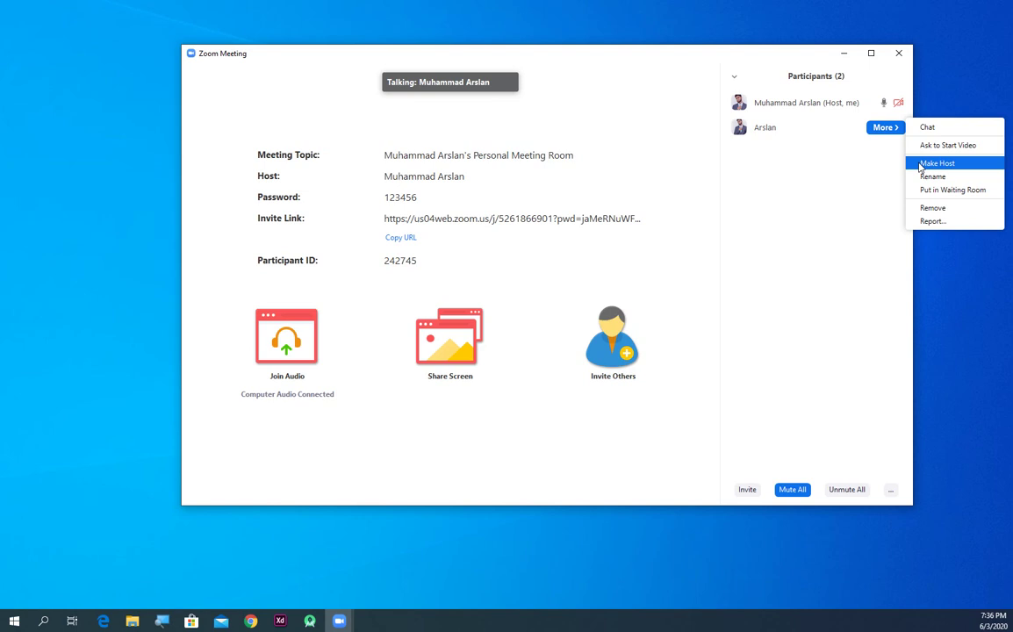
{"action": "left_click", "coordinate": [853, 172]}
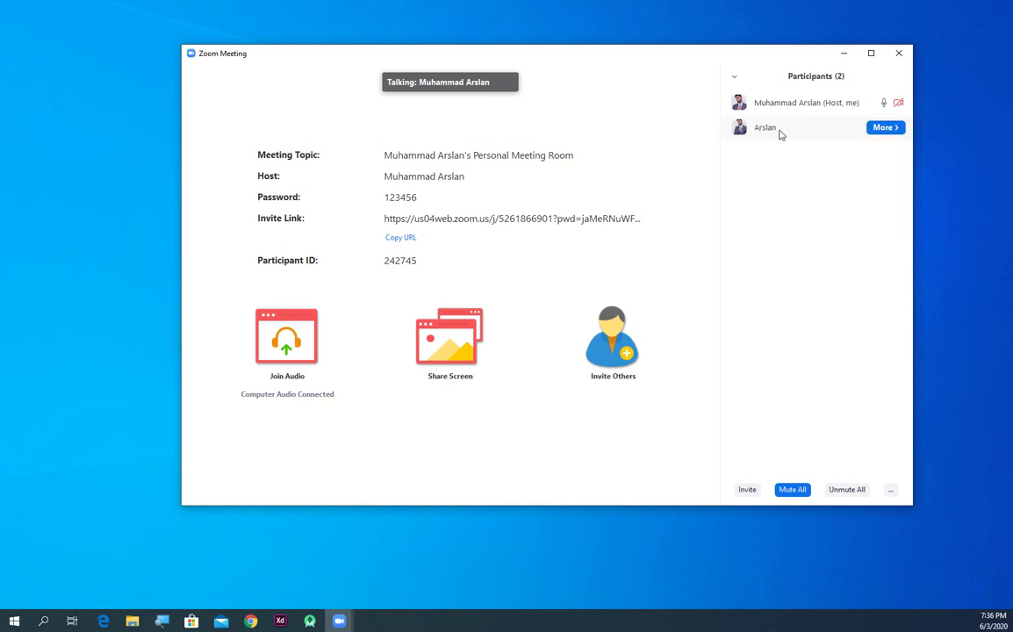
Transfer the host role to the other participant and confirm the change.
{"action": "left_click", "coordinate": [884, 129]}
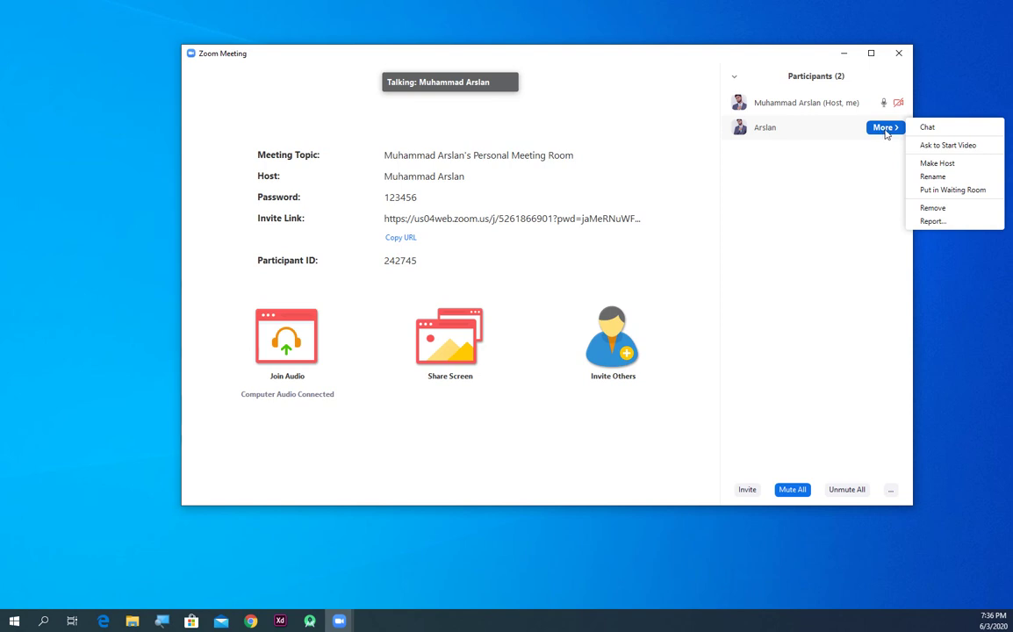
{"action": "left_click", "coordinate": [943, 164]}
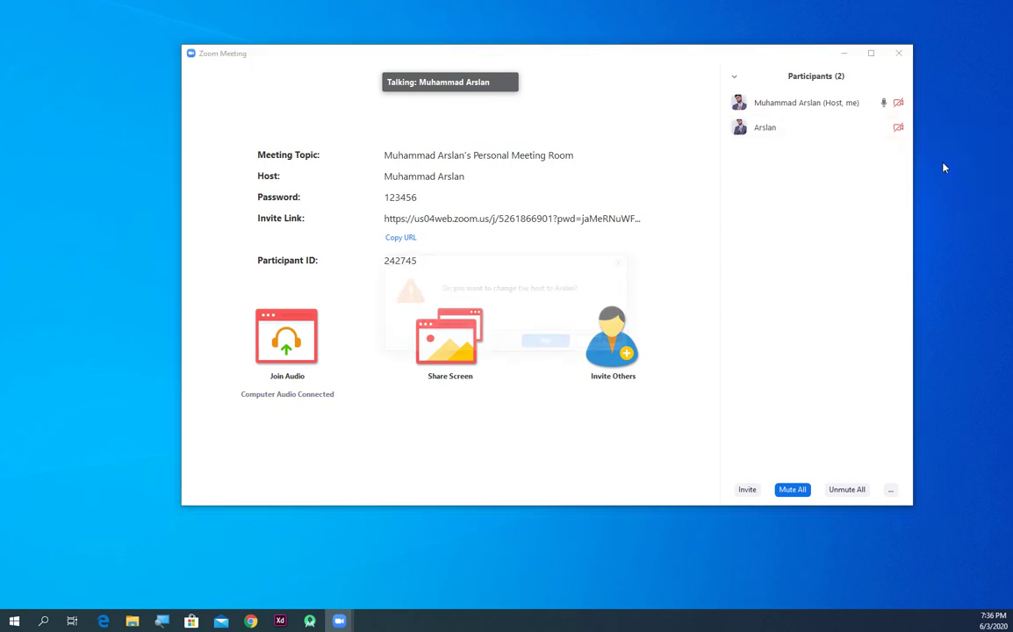
{"action": "left_click", "coordinate": [547, 341]}
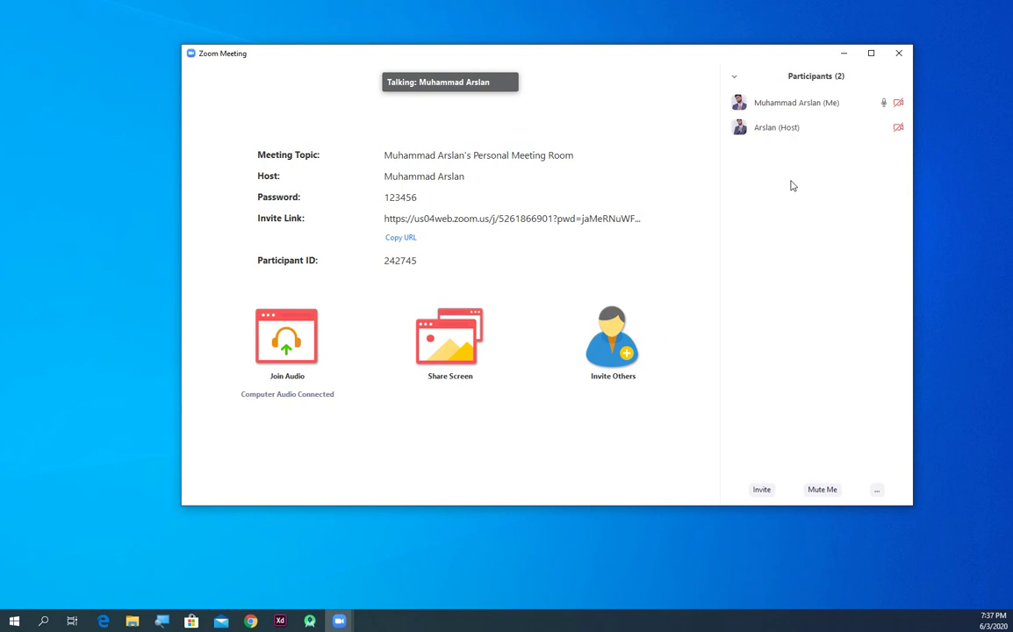
Check the group chat as an ordinary participant, dismiss its notice, and try to share the screen.
{"action": "mouse_move", "coordinate": [717, 220]}
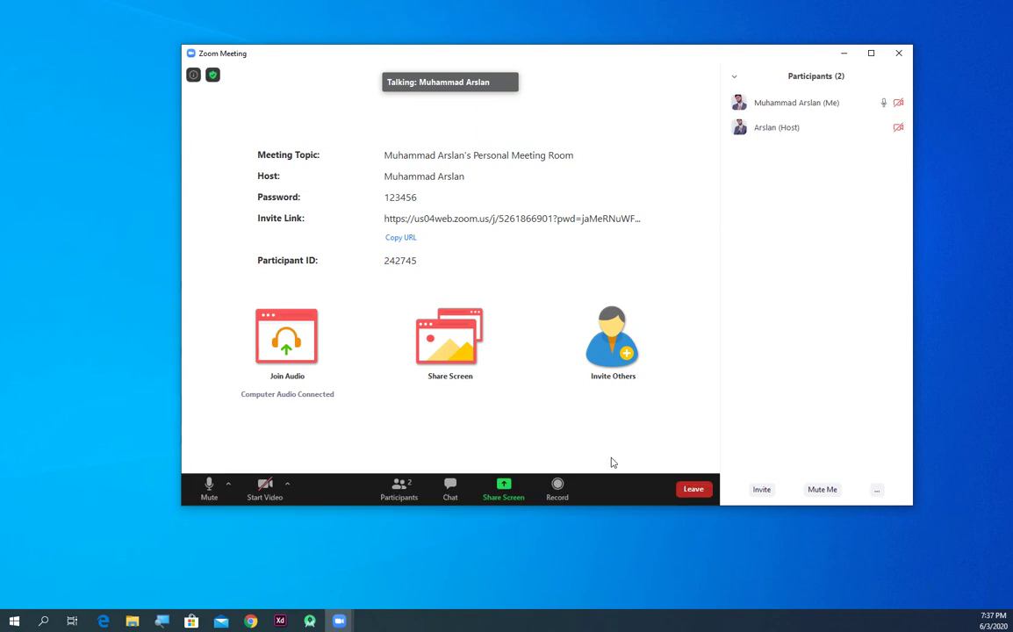
{"action": "left_click", "coordinate": [451, 494]}
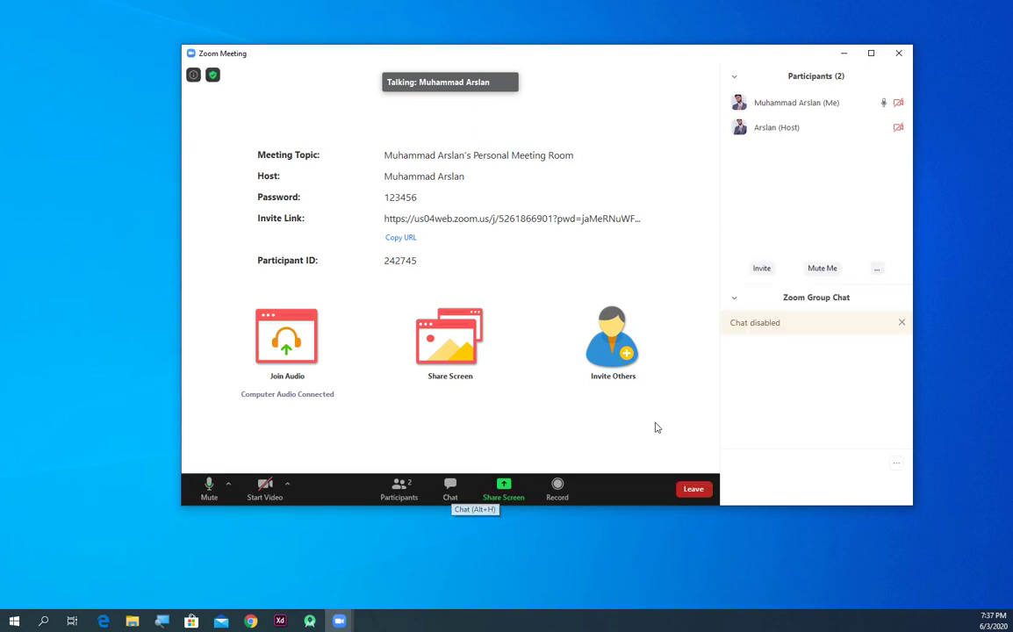
{"action": "left_click", "coordinate": [902, 323]}
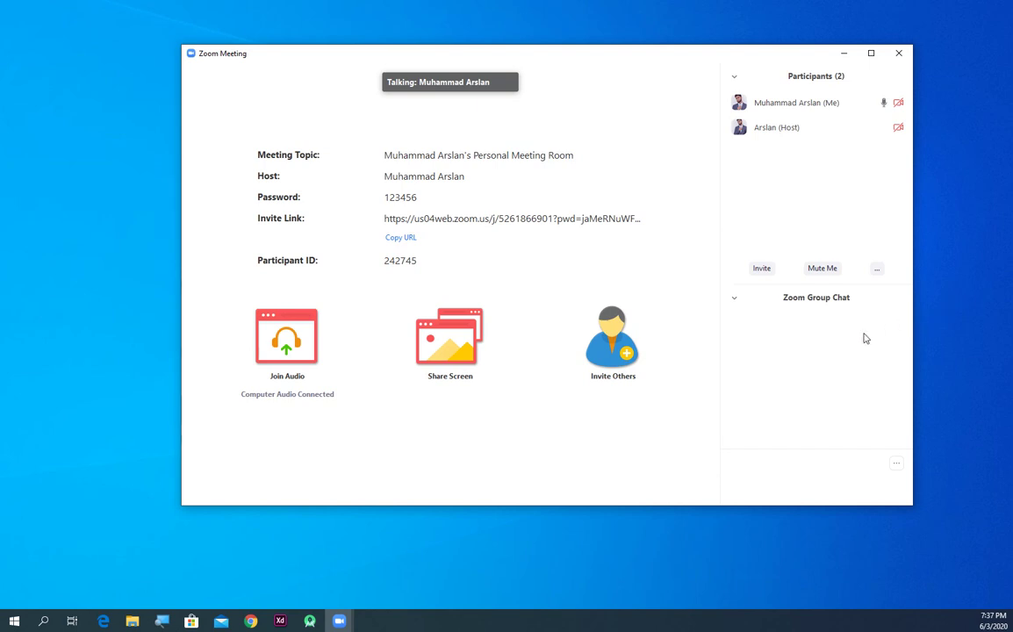
{"action": "left_click", "coordinate": [504, 492]}
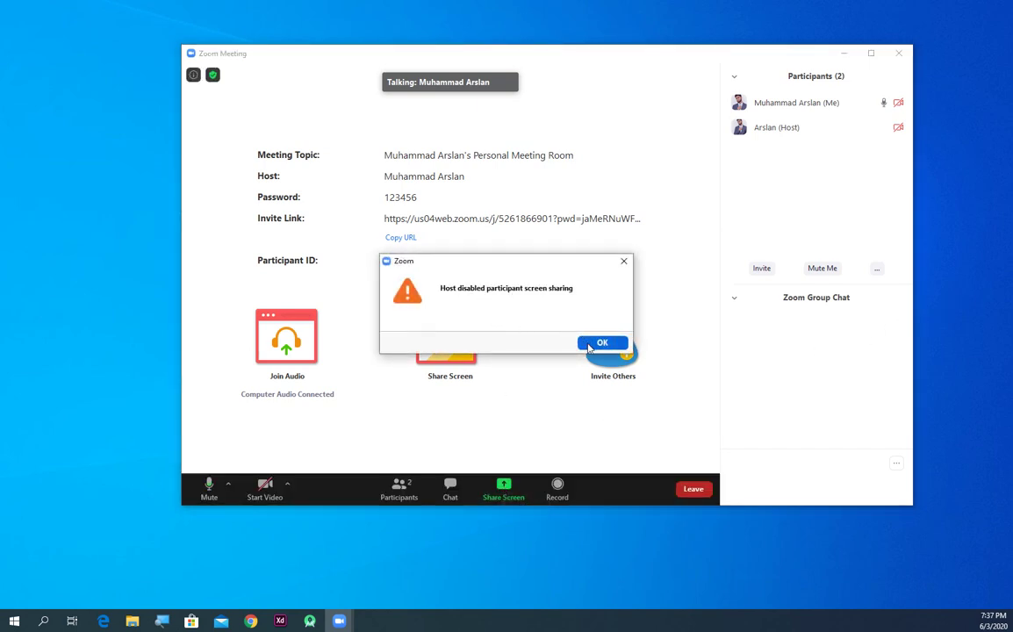
{"action": "left_click", "coordinate": [590, 343]}
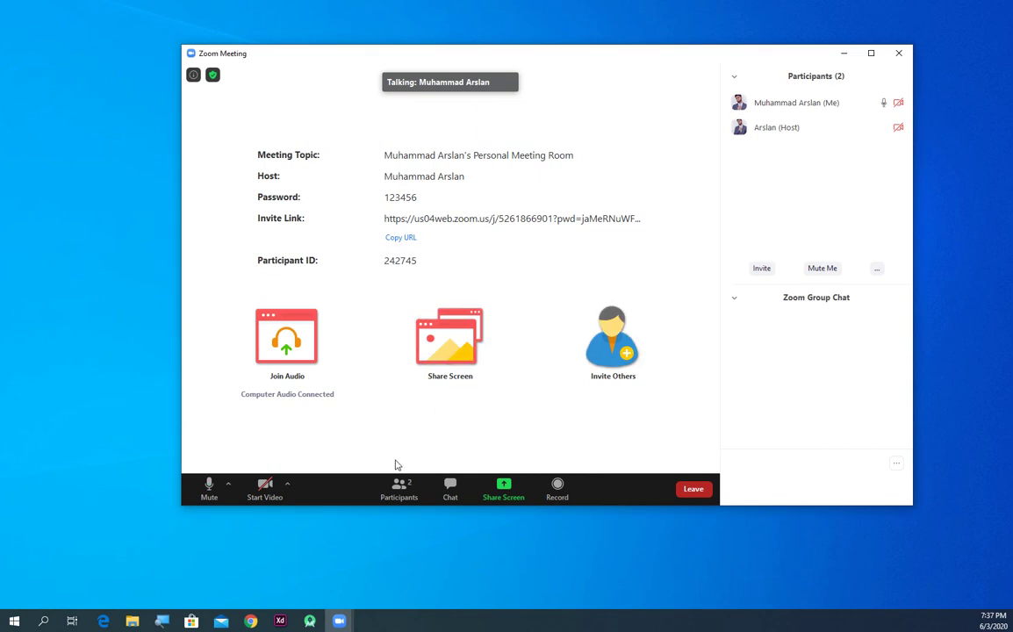
Review the additional options a non-host has in the participant list, and hide the group chat.
{"action": "left_click", "coordinate": [879, 271]}
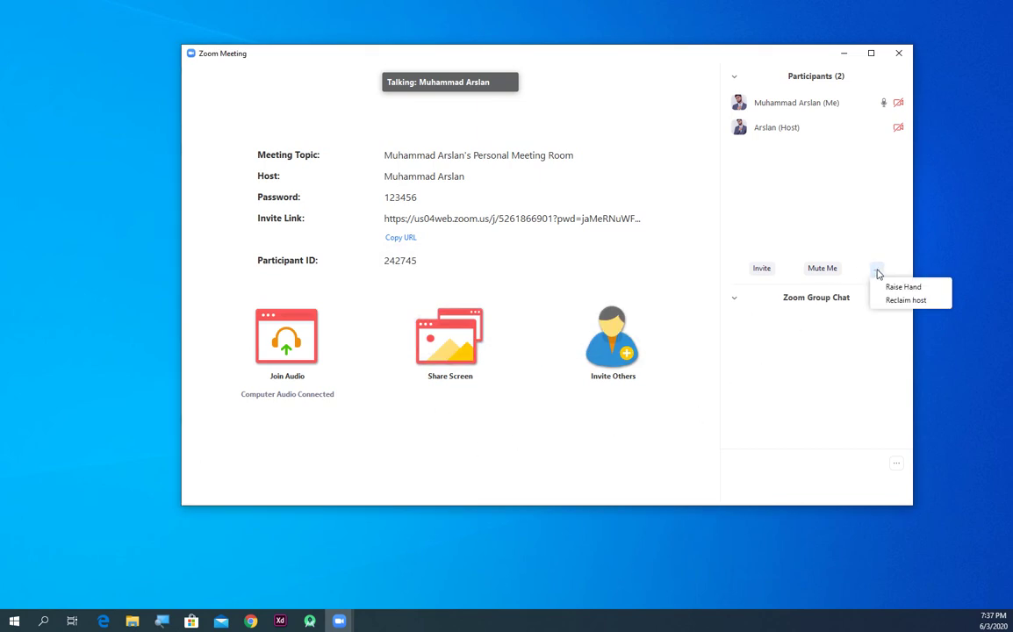
{"action": "left_click", "coordinate": [847, 214]}
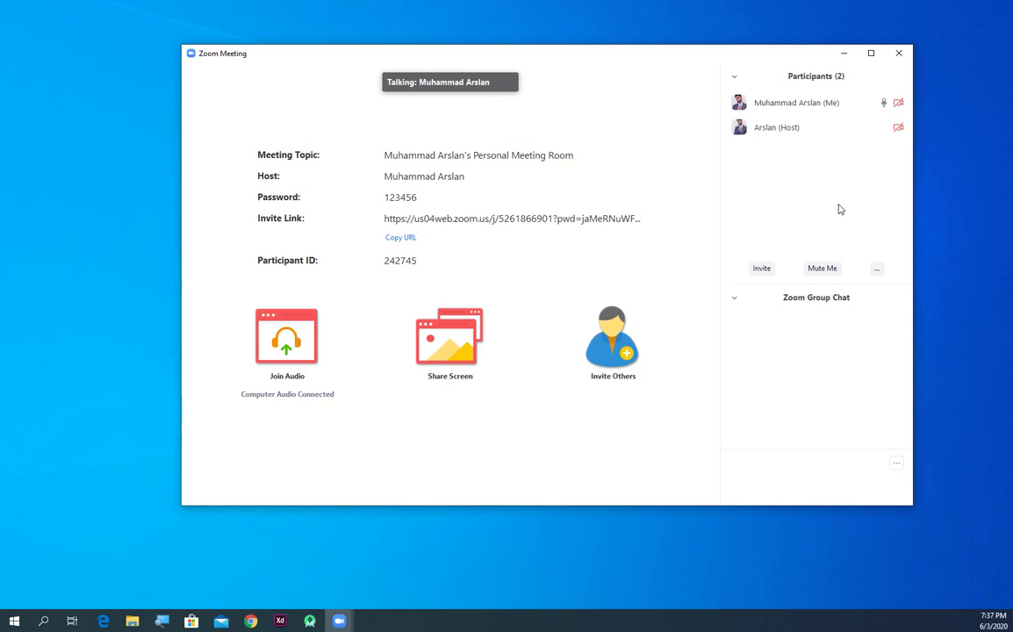
{"action": "mouse_move", "coordinate": [488, 423]}
{"action": "left_click", "coordinate": [446, 494]}
{"action": "left_click", "coordinate": [446, 494]}
{"action": "left_click", "coordinate": [446, 494]}
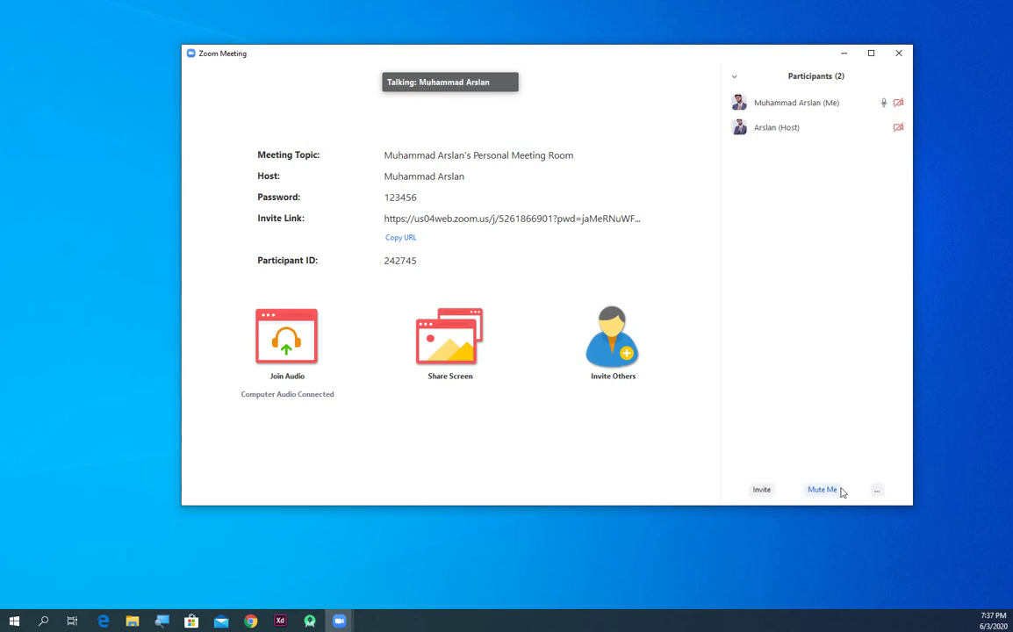
Raise your hand in the meeting to get the host's attention.
{"action": "left_click", "coordinate": [876, 491]}
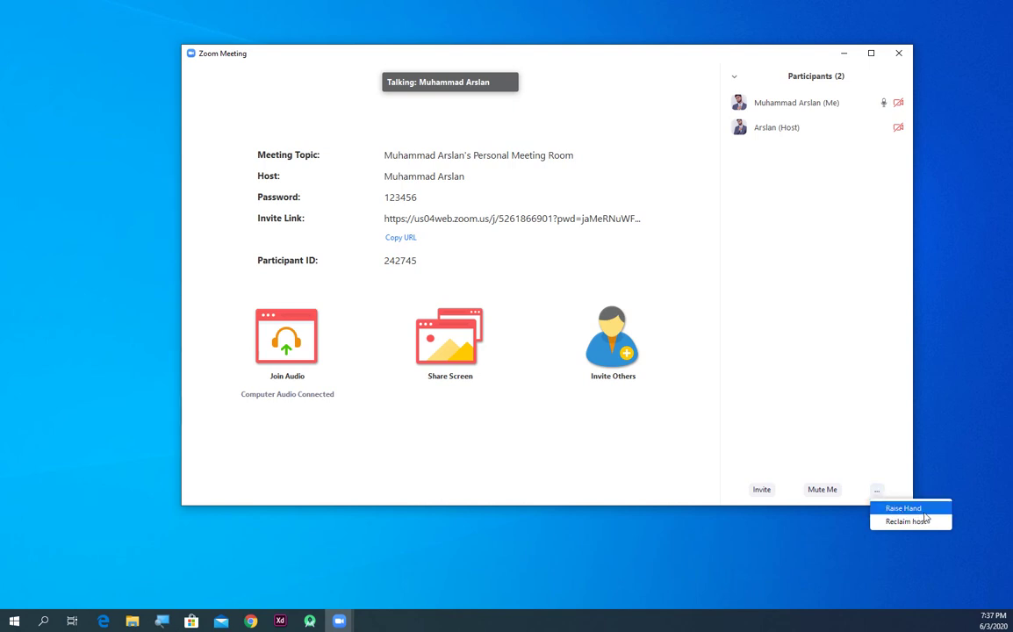
{"action": "mouse_move", "coordinate": [825, 106]}
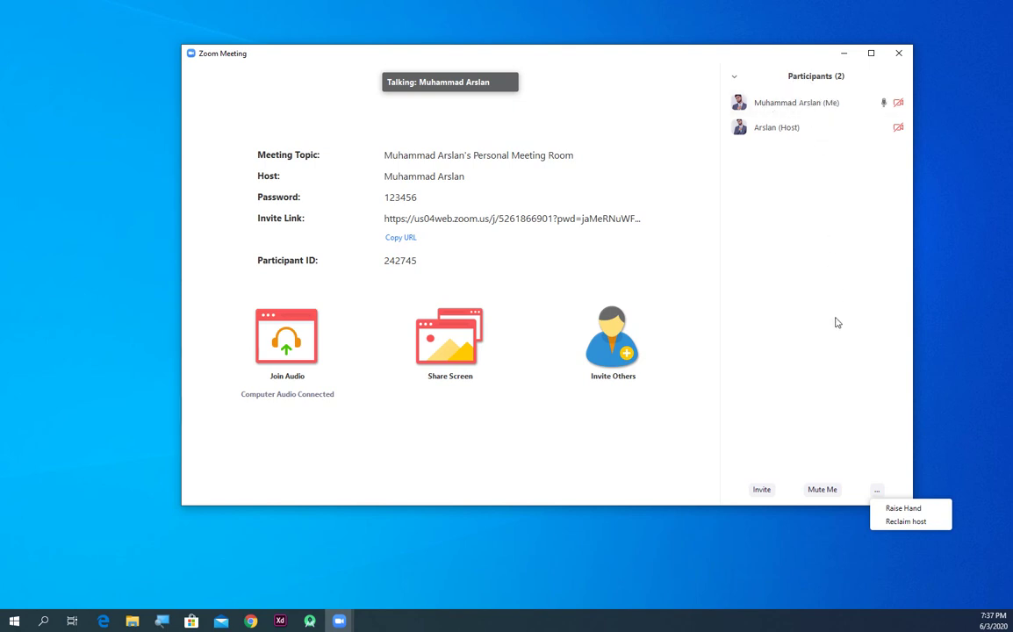
{"action": "left_click", "coordinate": [916, 510]}
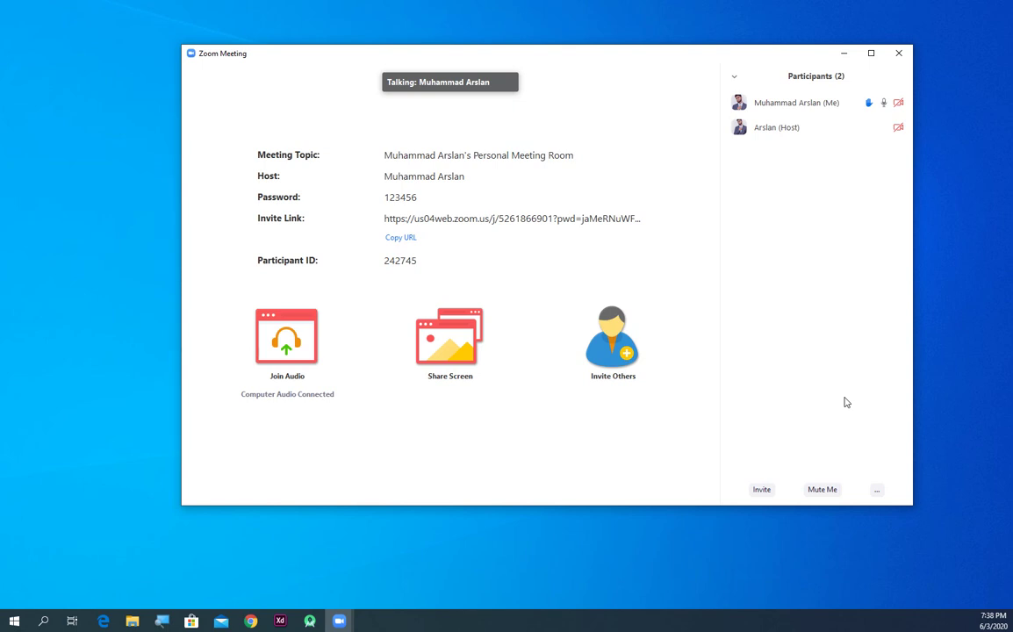
Mute your own microphone from the participant list and try to unmute it without the host.
{"action": "mouse_move", "coordinate": [822, 112]}
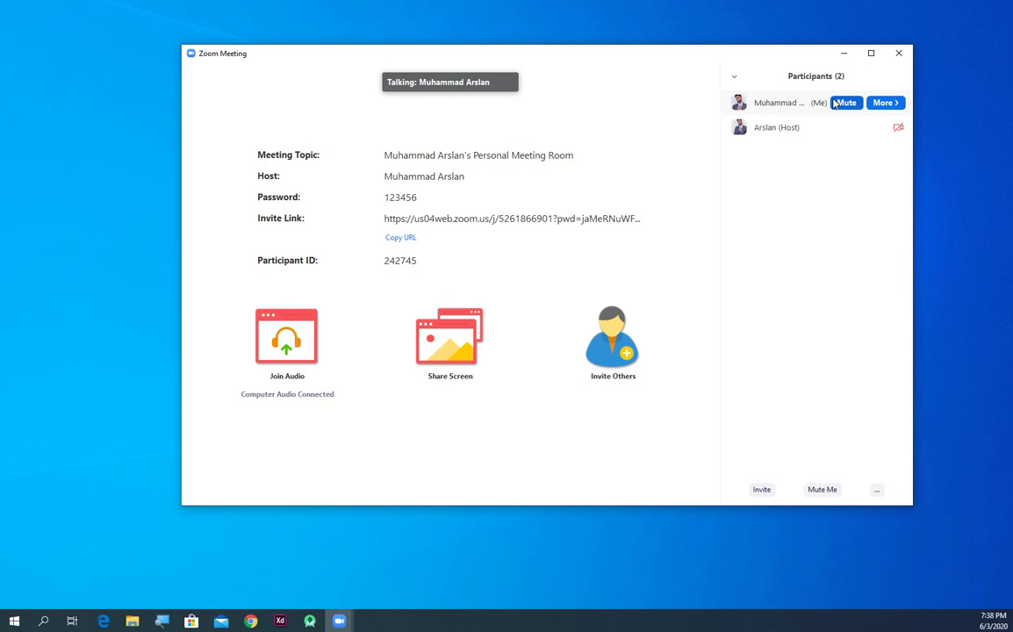
{"action": "left_click", "coordinate": [842, 103]}
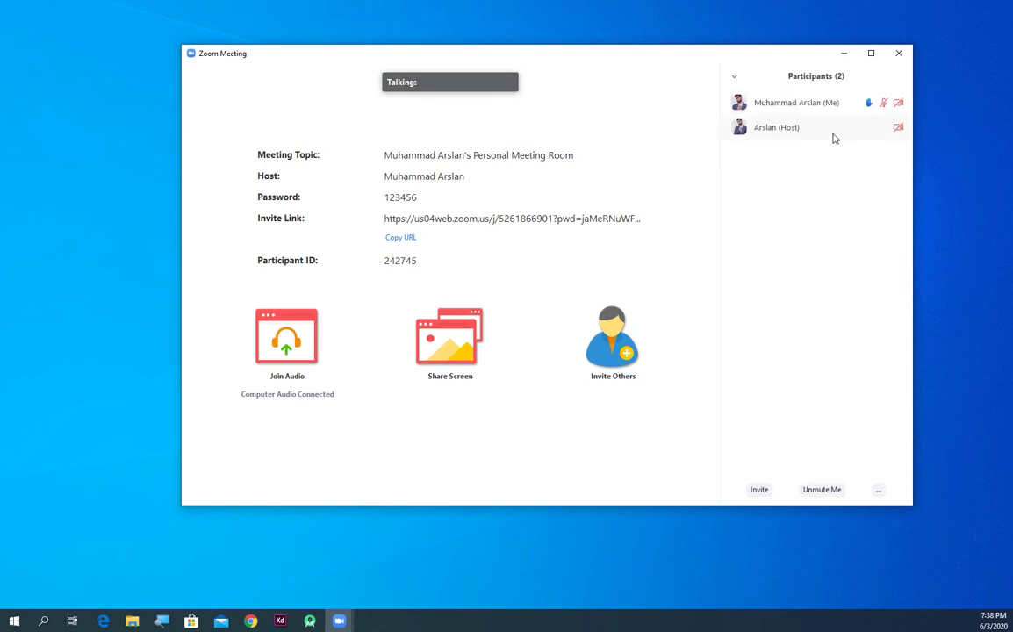
{"action": "mouse_move", "coordinate": [843, 105]}
{"action": "left_click", "coordinate": [841, 103]}
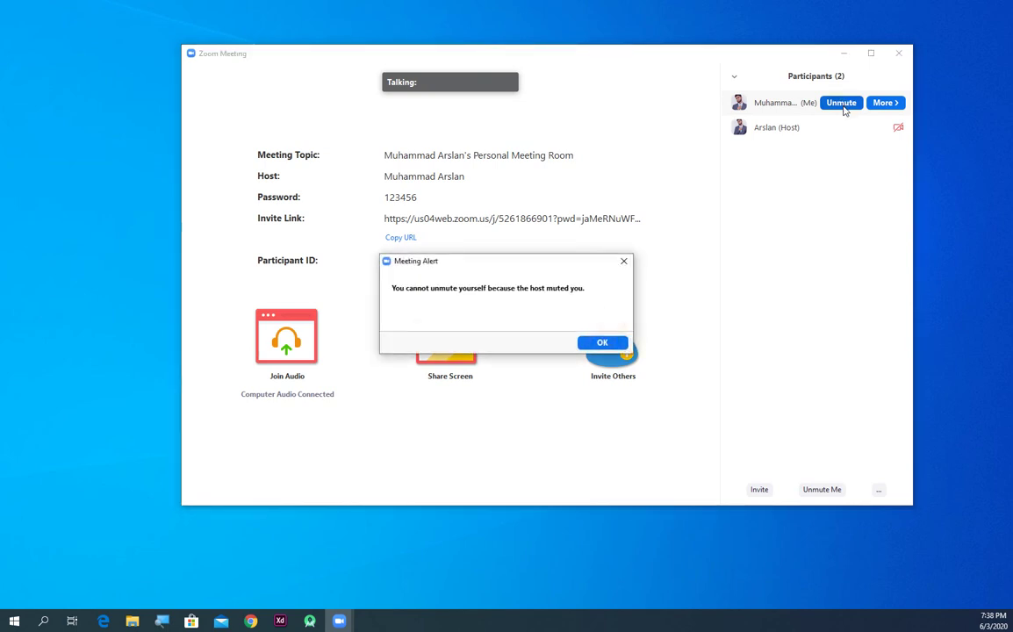
{"action": "left_click", "coordinate": [602, 344]}
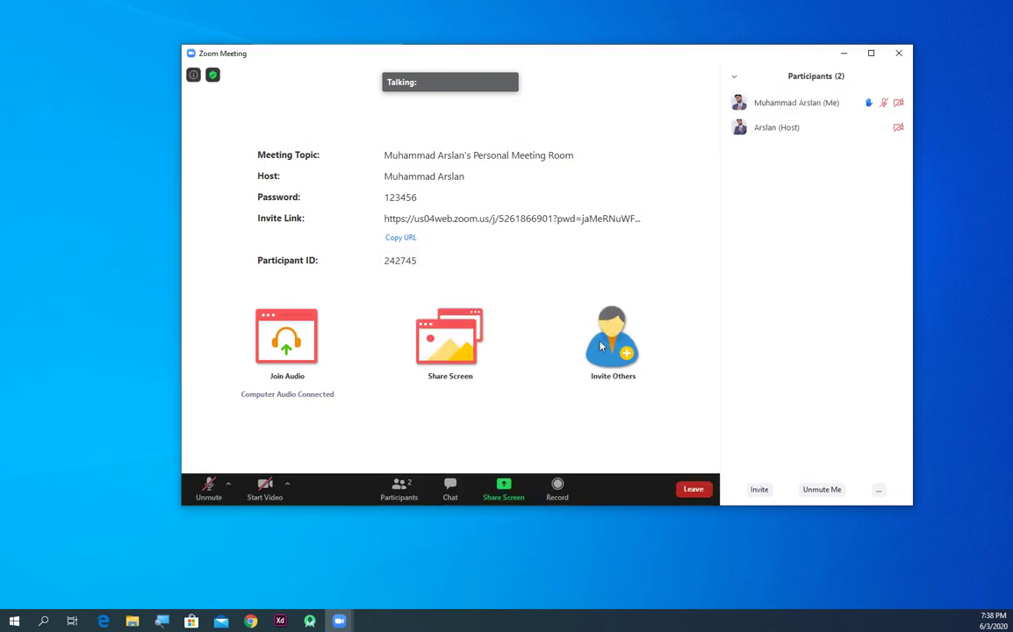
Try once more to unmute yourself, and accept the host's request to unmute the microphone.
{"action": "mouse_move", "coordinate": [822, 107]}
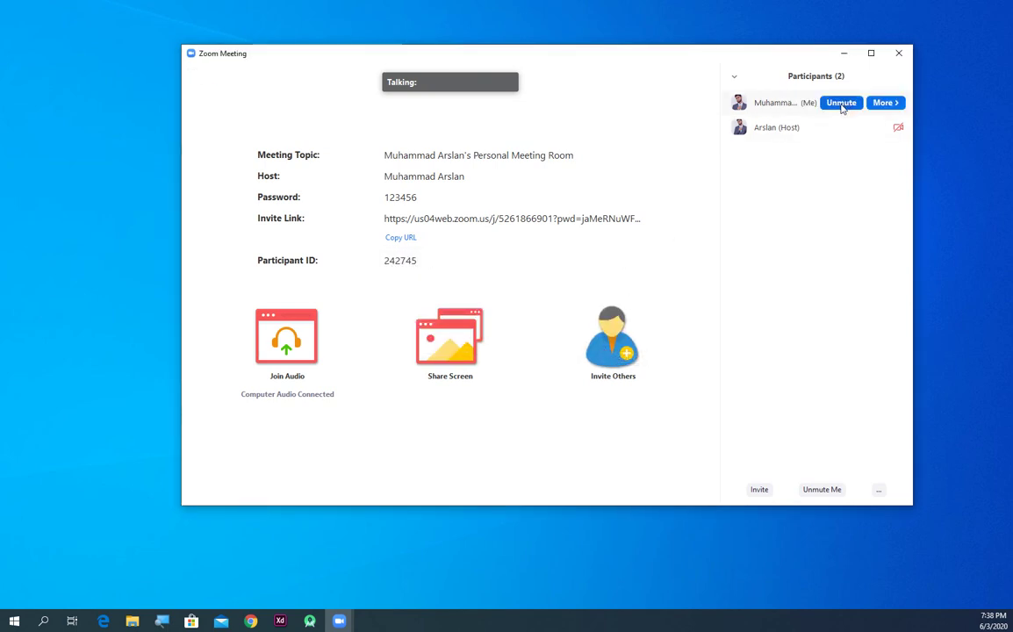
{"action": "left_click", "coordinate": [841, 104]}
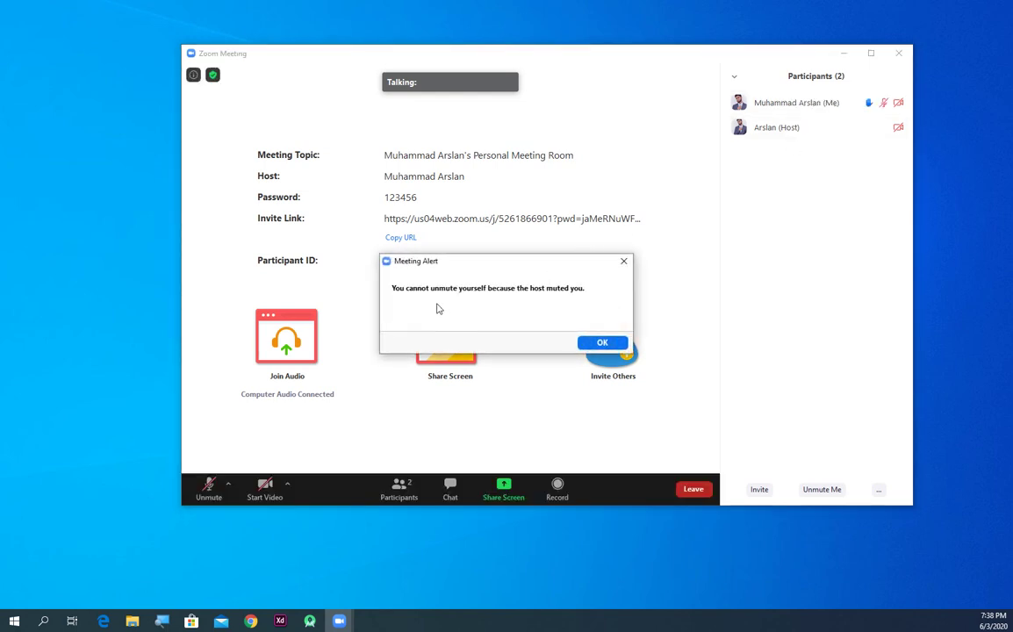
{"action": "left_click", "coordinate": [600, 344]}
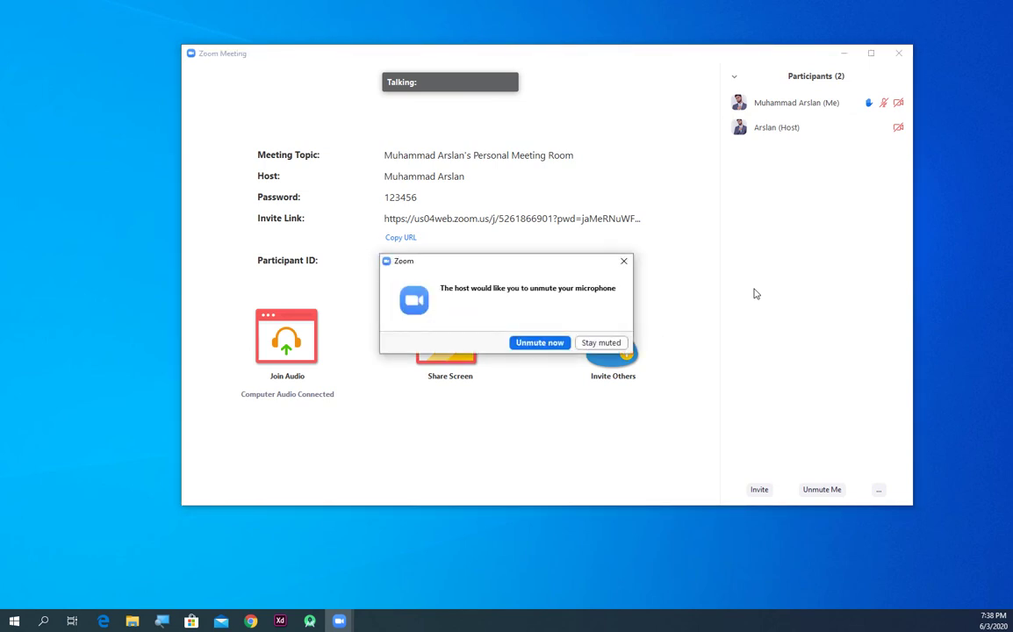
{"action": "left_click", "coordinate": [538, 342]}
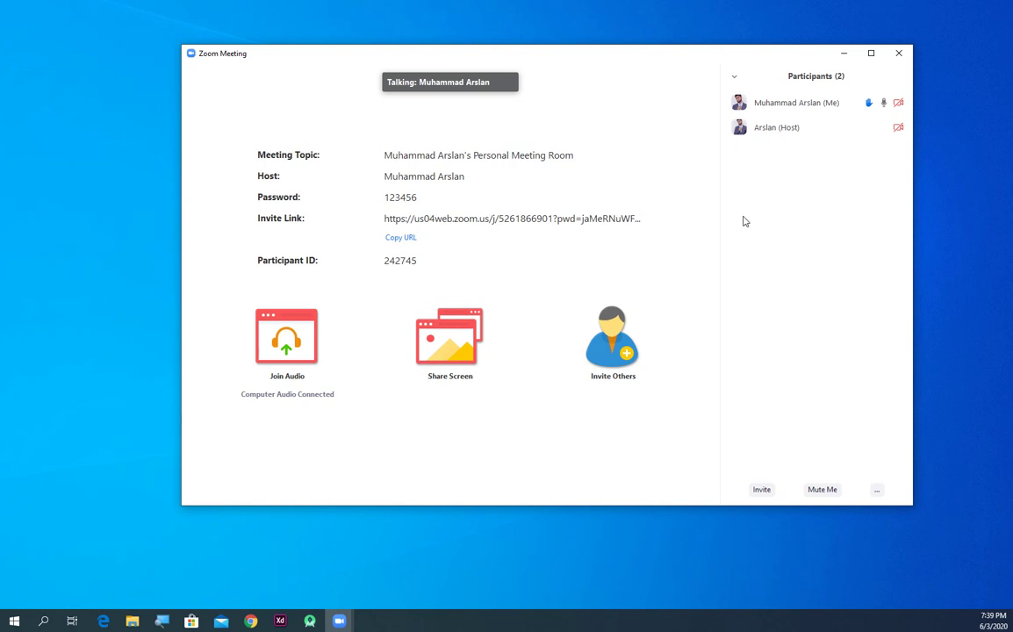
{"action": "mouse_move", "coordinate": [312, 263]}
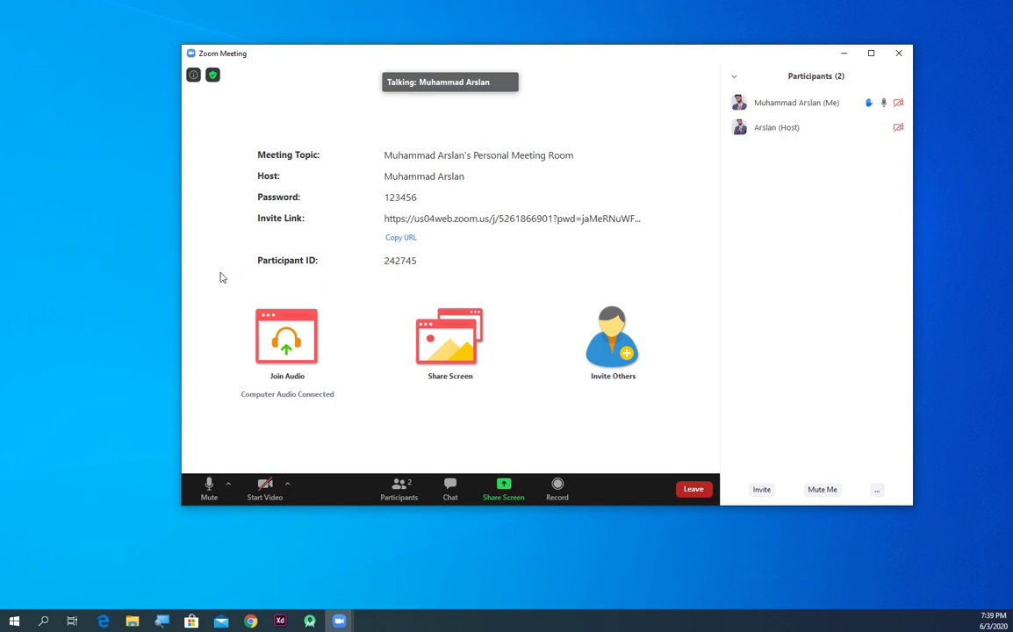